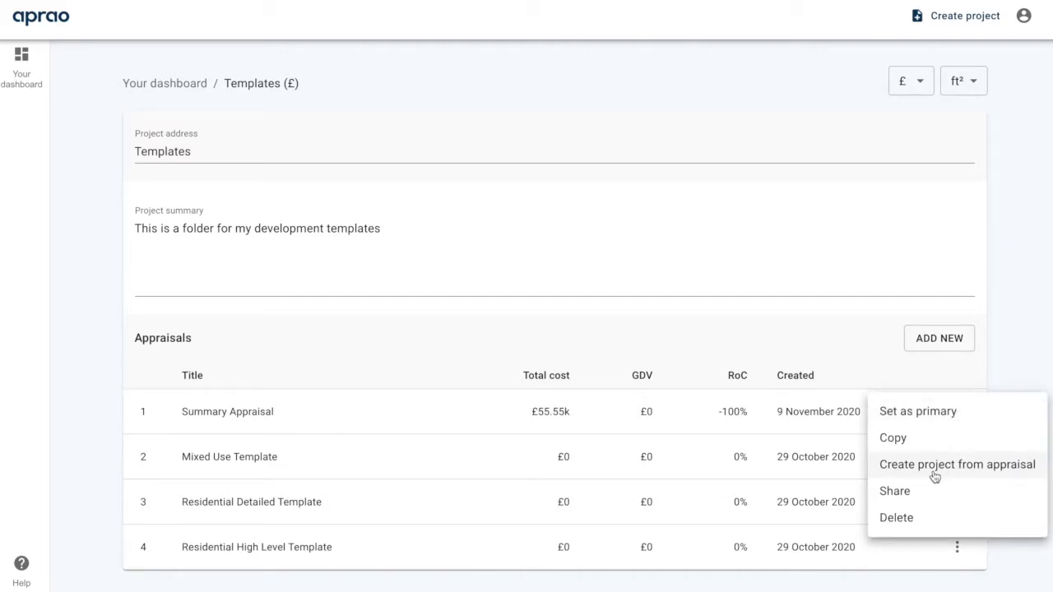
# - Create a project from the Summary Appraisal template, open it from the dashboard and replace its project address with the site's address
pyautogui.click(935, 467)
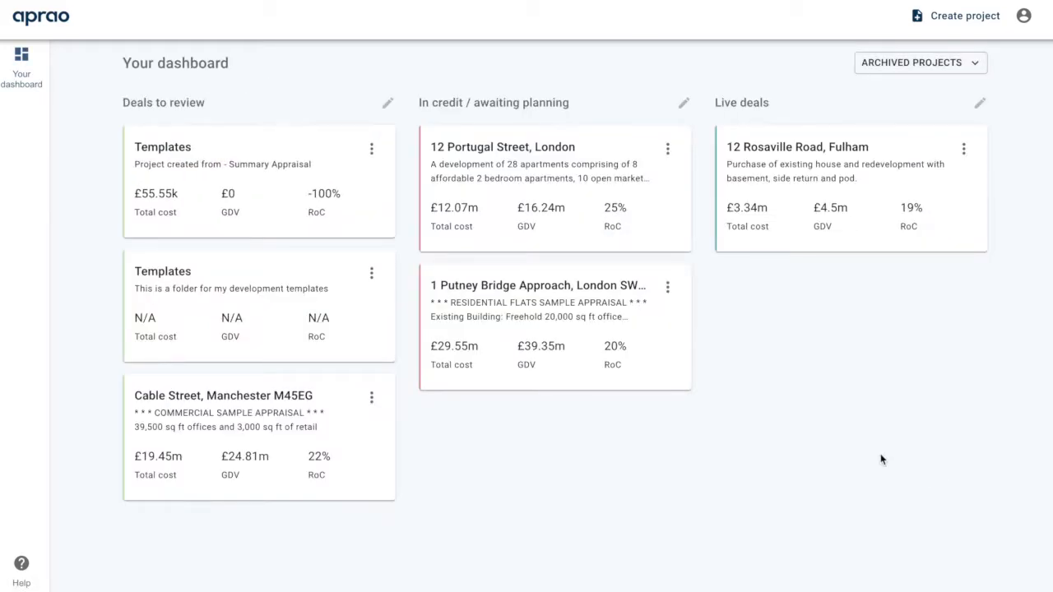
pyautogui.click(174, 148)
pyautogui.click(224, 147)
pyautogui.hotkey('ctrl', 'a')
pyautogui.write('1 New Fetter Lane, London')
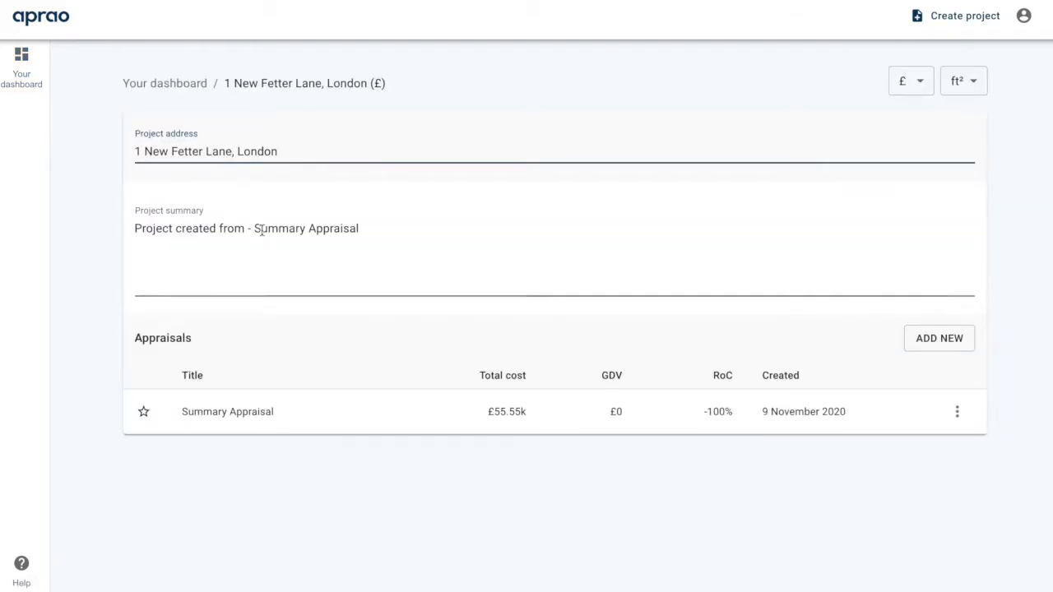
# - Replace the project summary with "A development of 10 apartments"
pyautogui.moveTo(370, 235); pyautogui.dragTo(110, 228)
pyautogui.press('BackSpace')
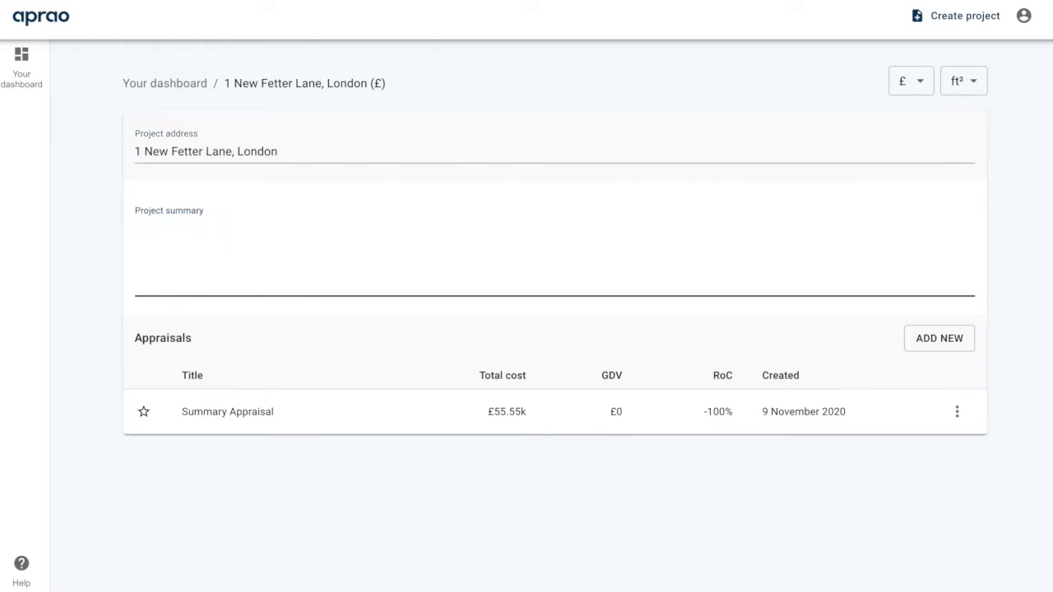
pyautogui.write('A development of 10 apartments')
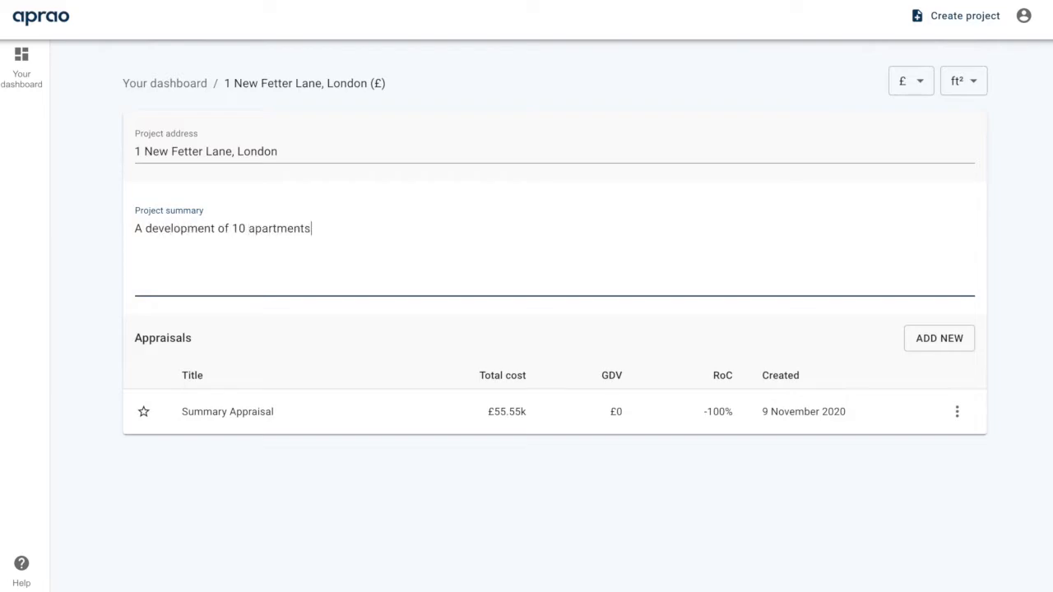
pyautogui.hotkey('ctrl', 'a')
# - Open the project's Summary Appraisal and replace its summary text with "A development of 10 apartments"
pyautogui.click(252, 415)
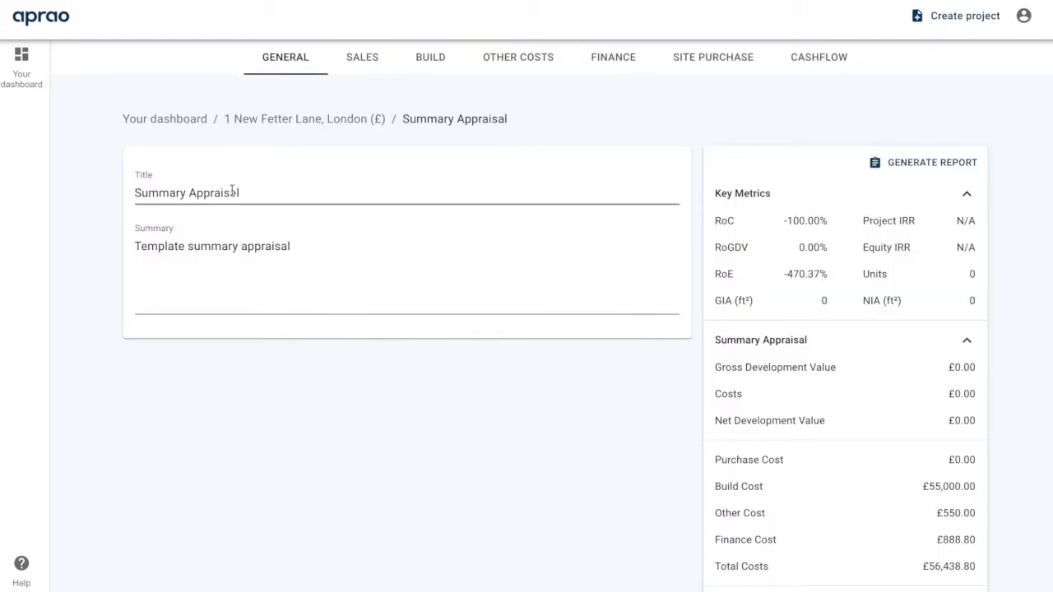
pyautogui.tripleClick(303, 240)
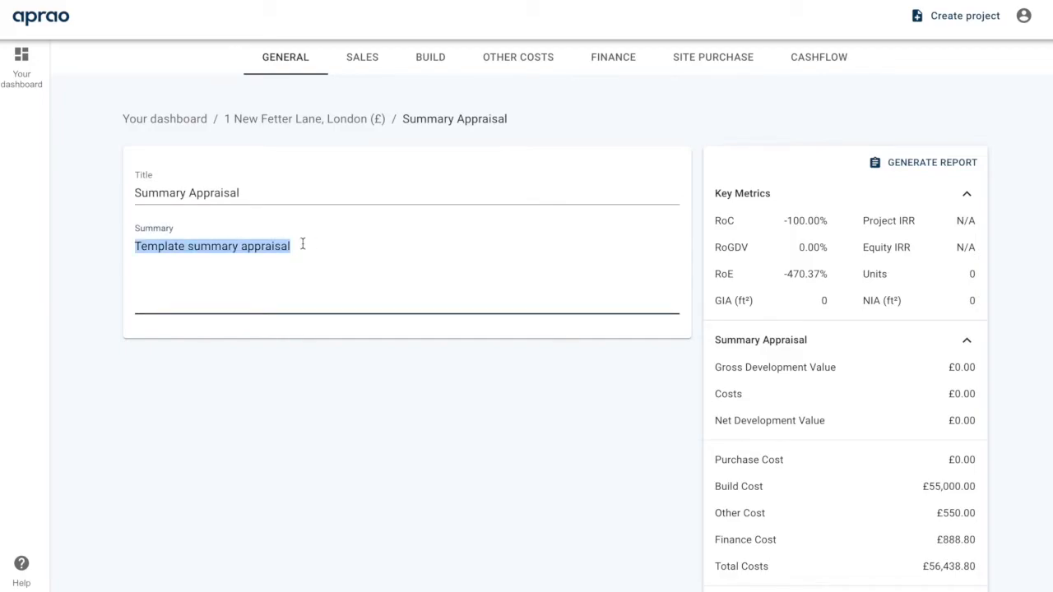
pyautogui.write('A development of 10 apartments')
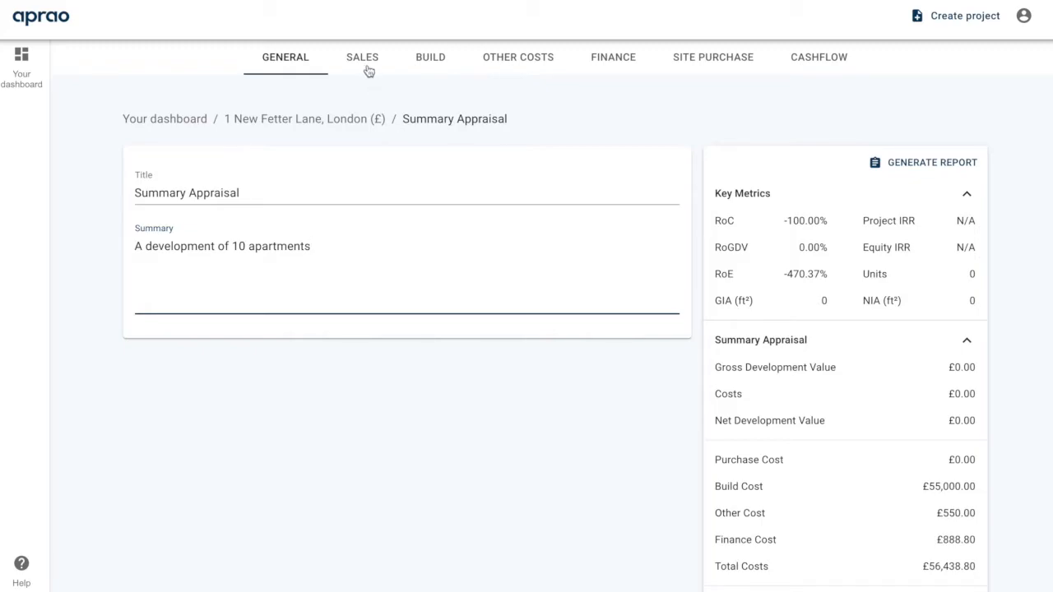
# - Examine the cost assumptions carried over from the template, including the preliminary build costs and the professional fees
pyautogui.click(437, 73)
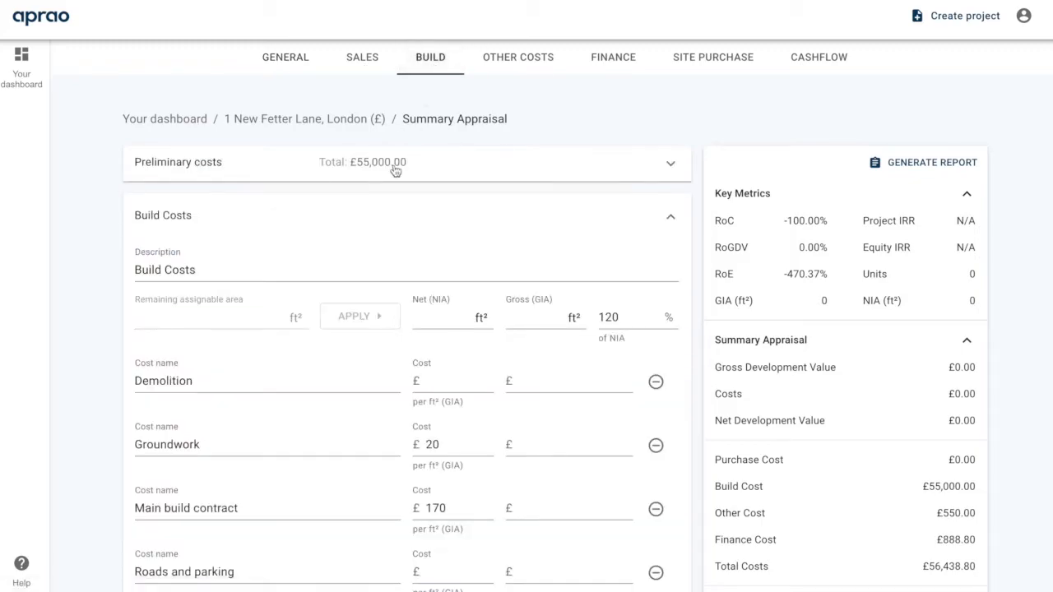
pyautogui.scroll(-2, 363, 212)
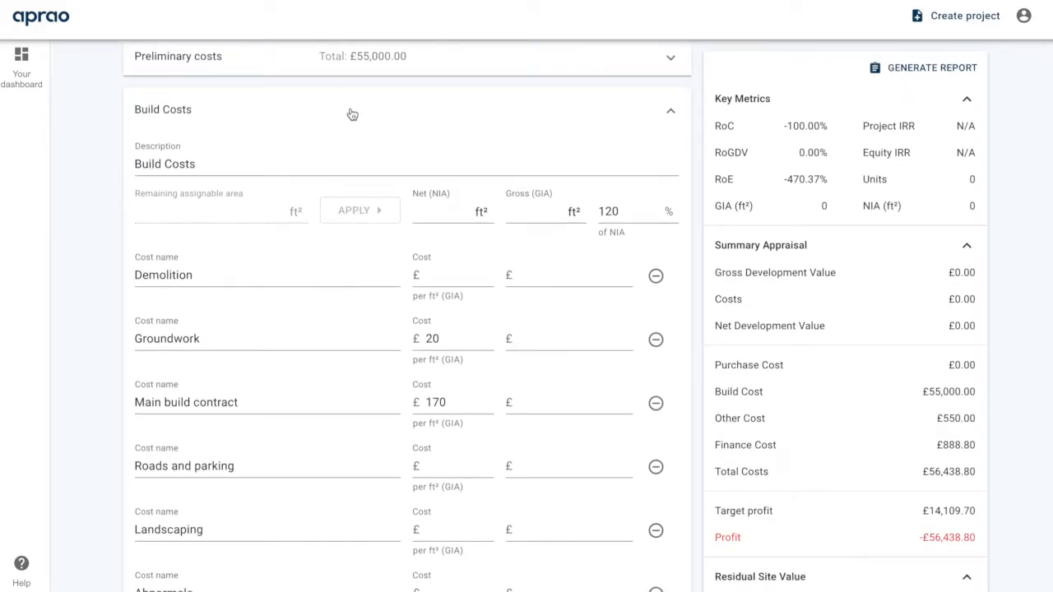
pyautogui.click(341, 72)
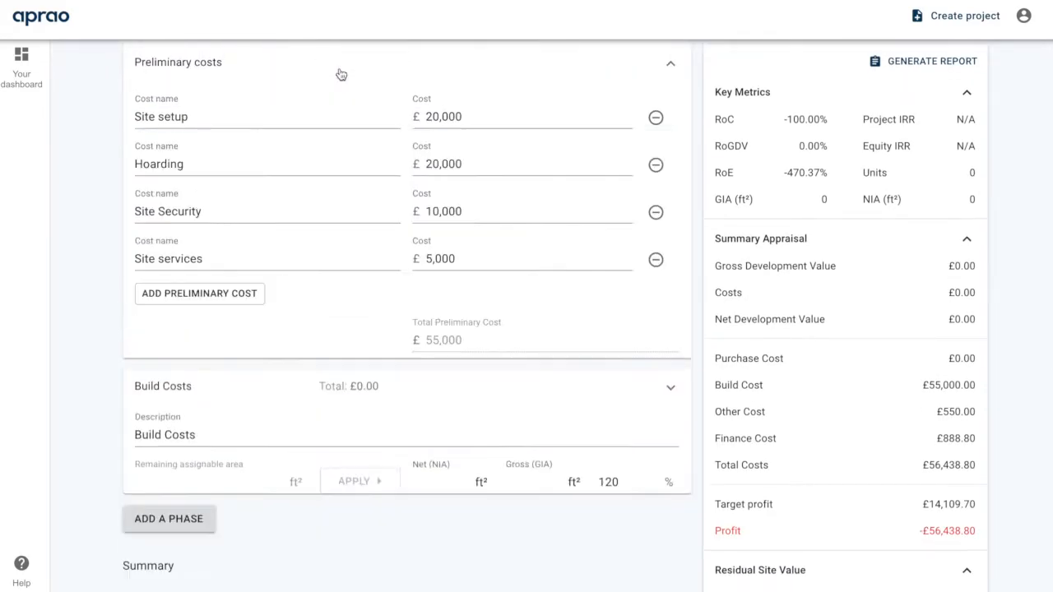
pyautogui.scroll(2, 341, 74)
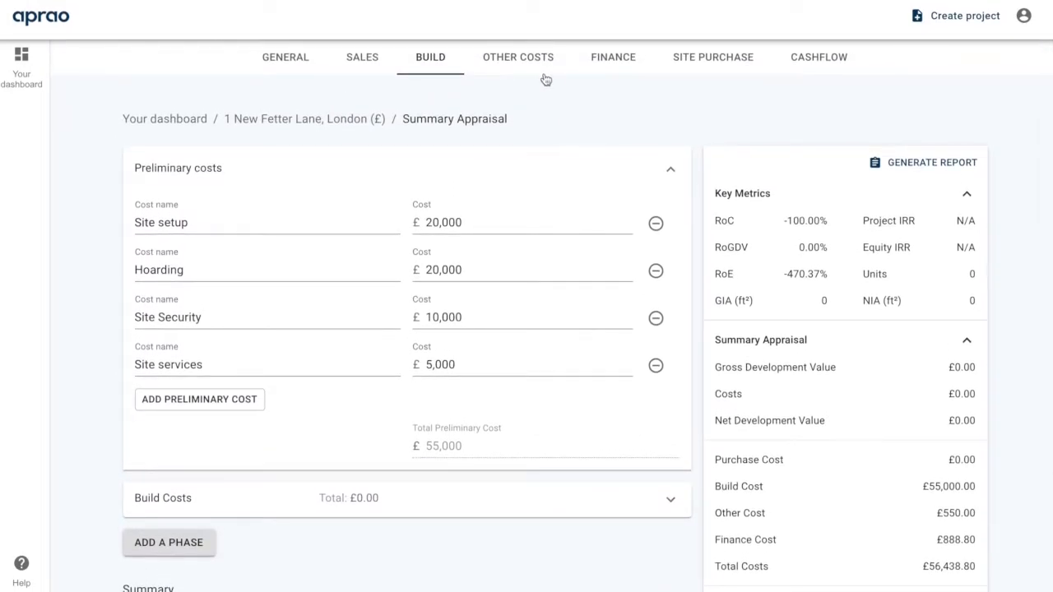
pyautogui.click(542, 75)
pyautogui.click(454, 163)
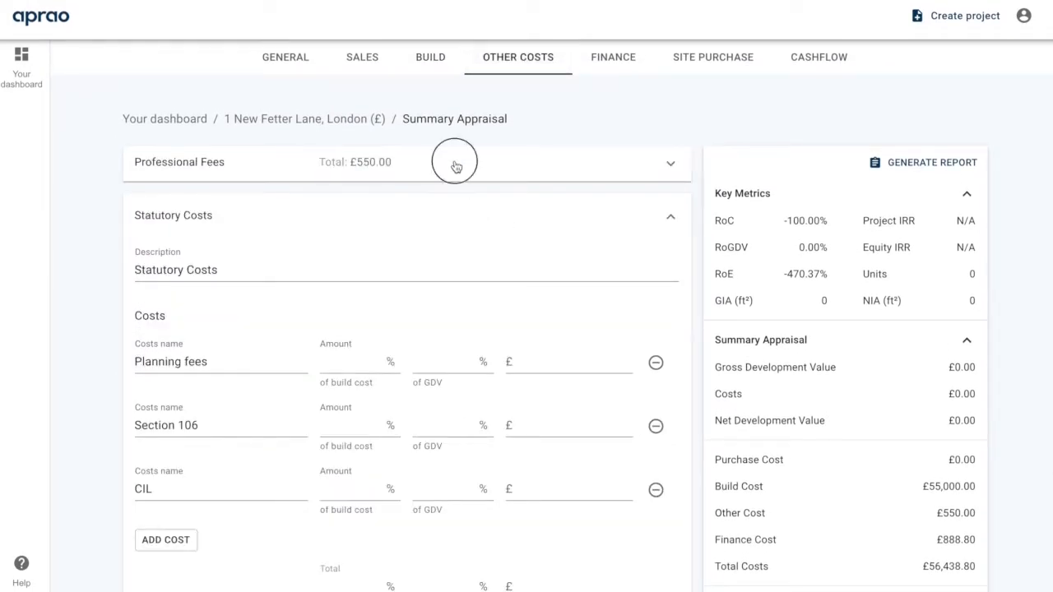
pyautogui.scroll(-2, 496, 420)
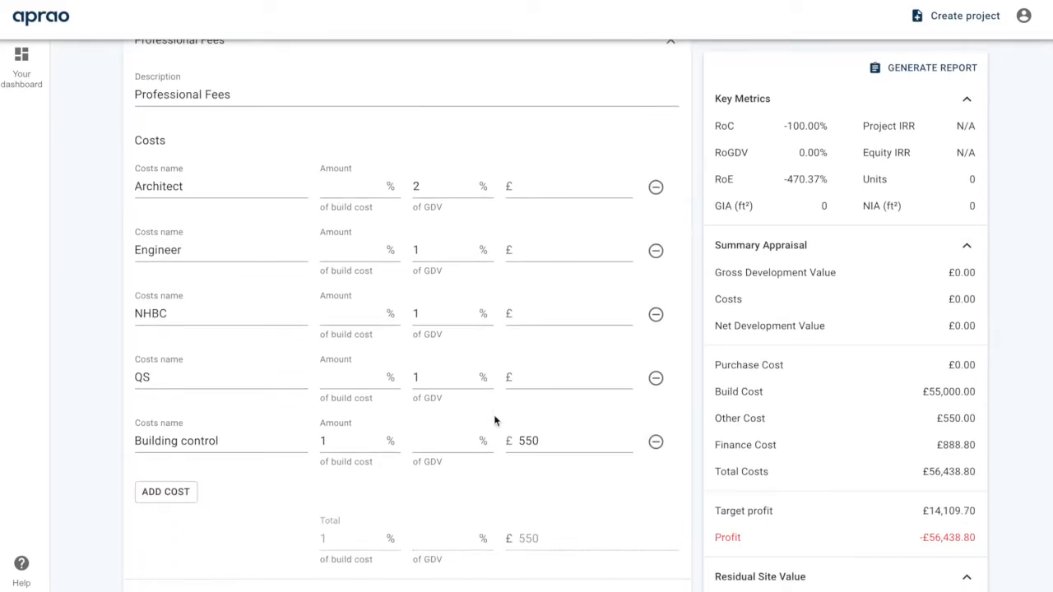
pyautogui.scroll(2, 494, 420)
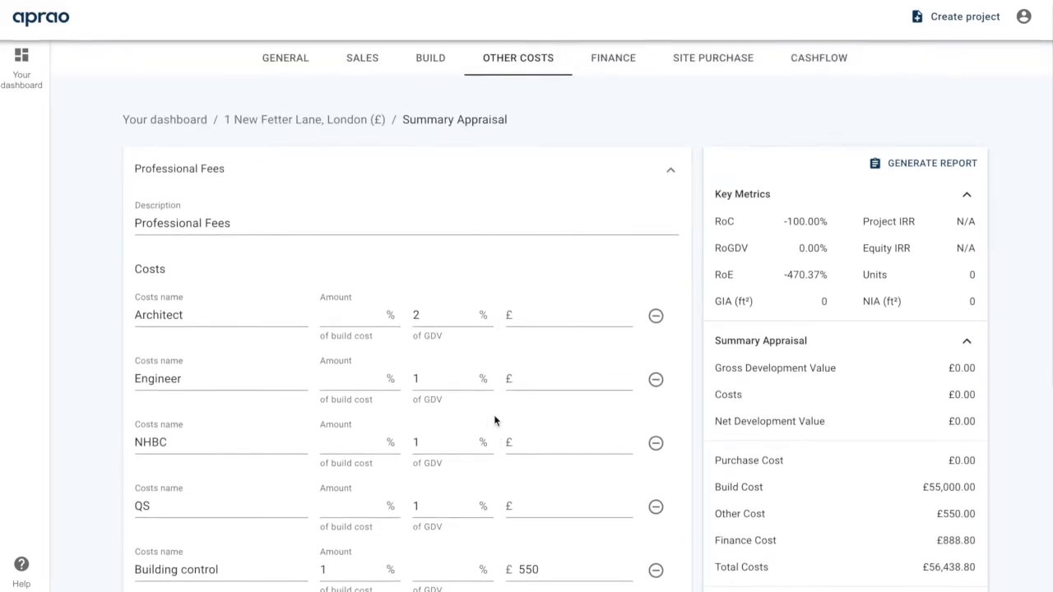
# - Begin a unit entry under Unit Type 1 in the sales section for 10 units described as "2 Bedroom Apartment"
pyautogui.click(352, 59)
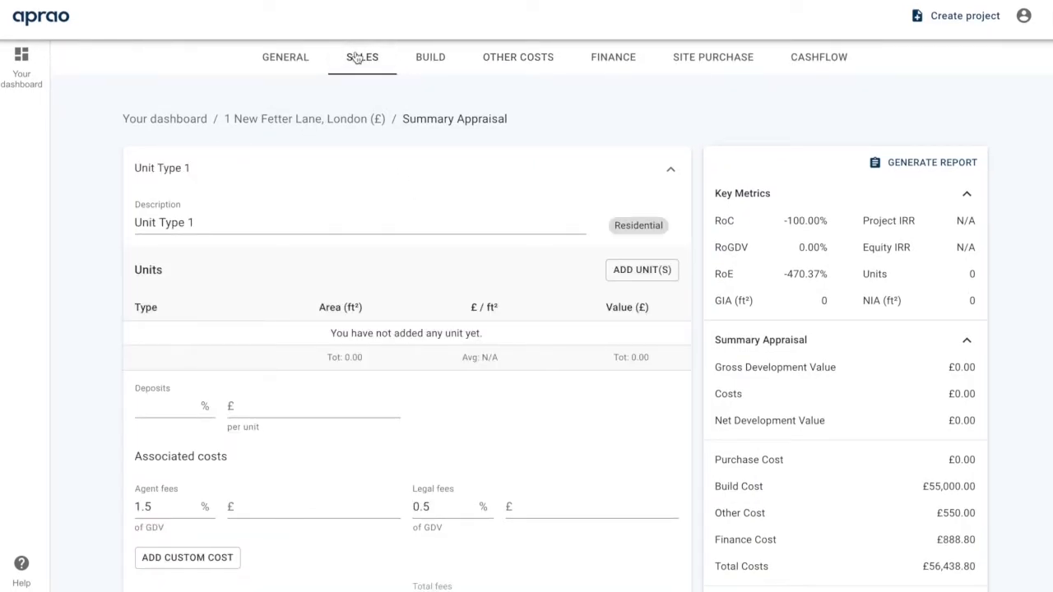
pyautogui.click(635, 270)
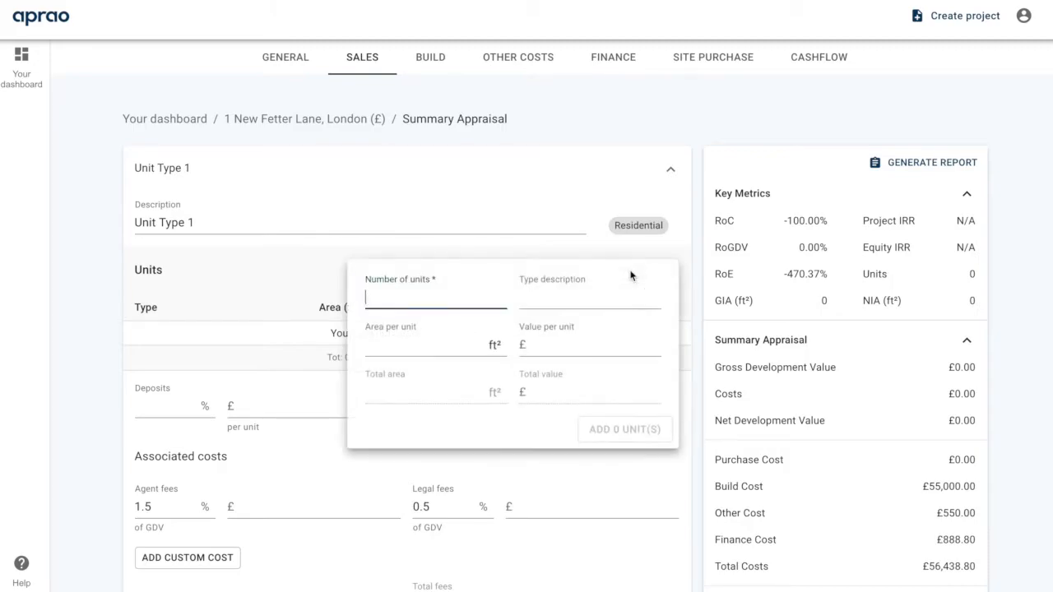
pyautogui.write('1')
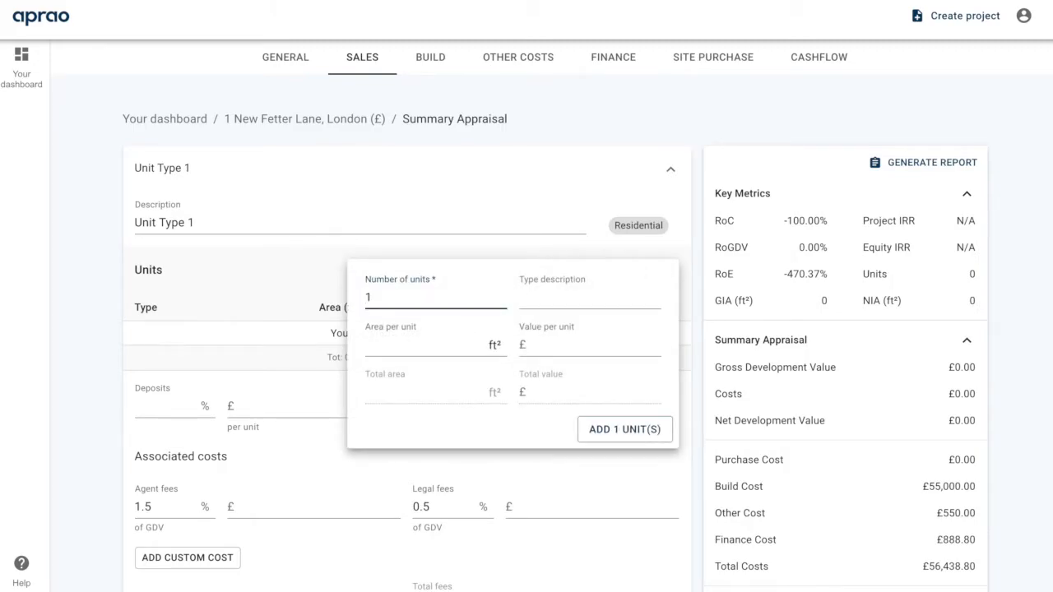
pyautogui.write('0')
pyautogui.press('Tab')
pyautogui.write('2 Bedroom Apartment')
pyautogui.press('Tab')
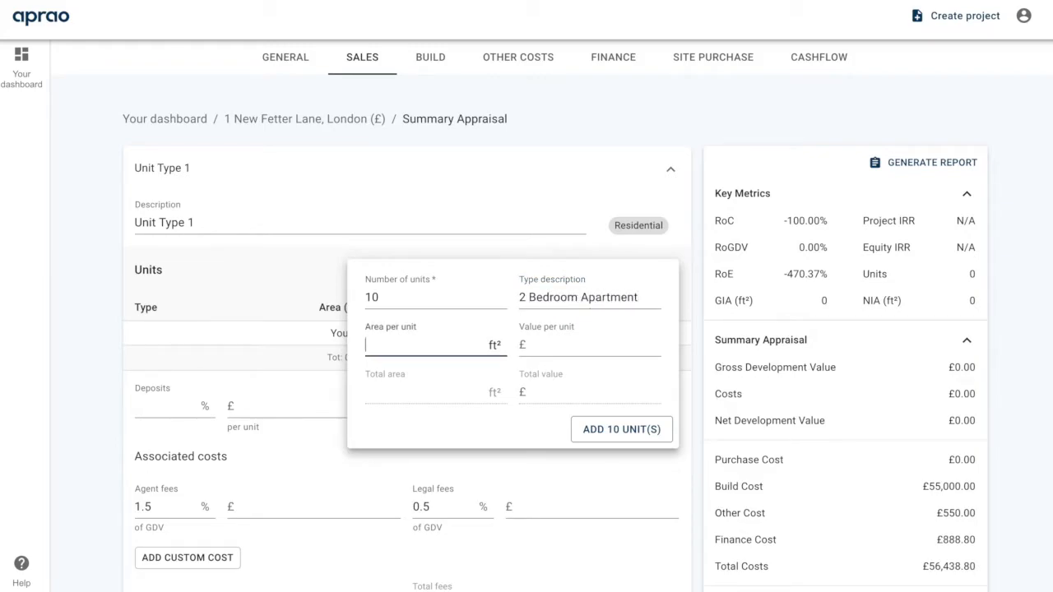
# - Set the area to 1,000 ft² and the value to £750,000 per unit, and add the 10 apartments
pyautogui.write('100000')
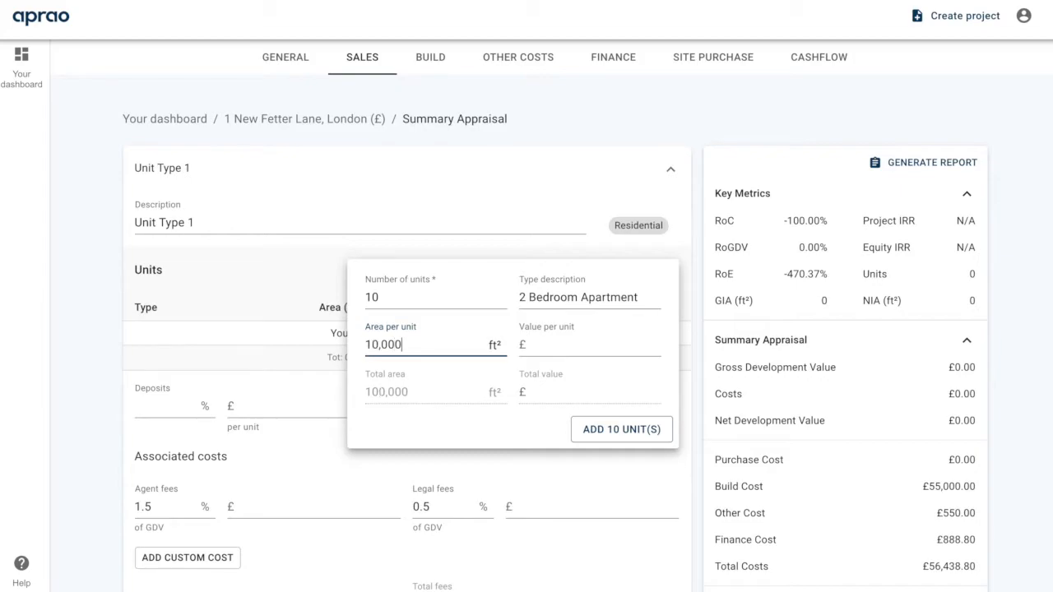
pyautogui.press('BackSpace')
pyautogui.press('Tab')
pyautogui.write('750,00')
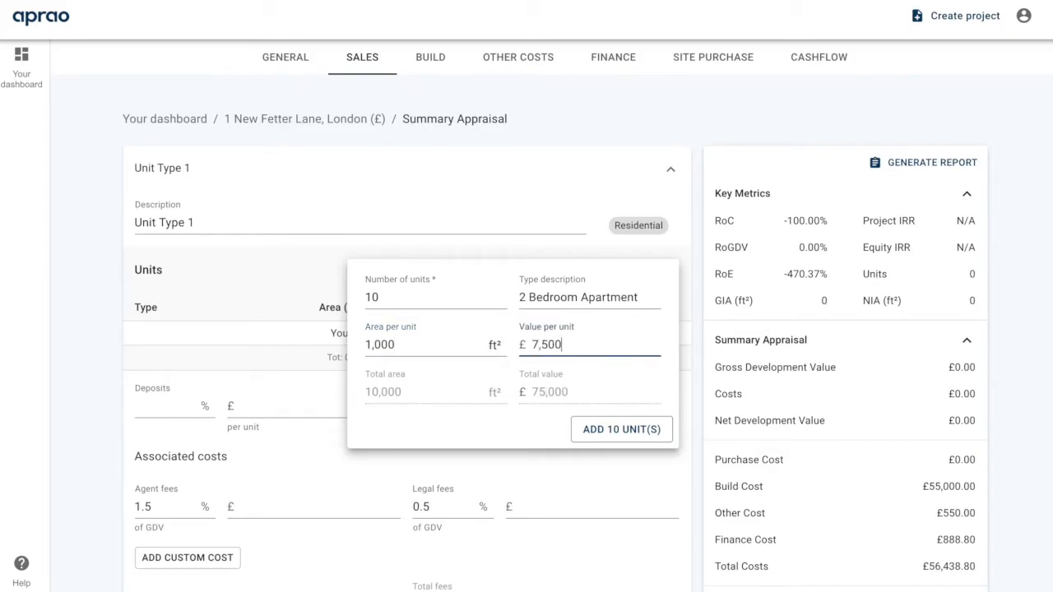
pyautogui.write('0')
pyautogui.click(650, 433)
# - Review the list of added apartments and the associated agent and legal fees for Unit Type 1
pyautogui.scroll(-2, 649, 428)
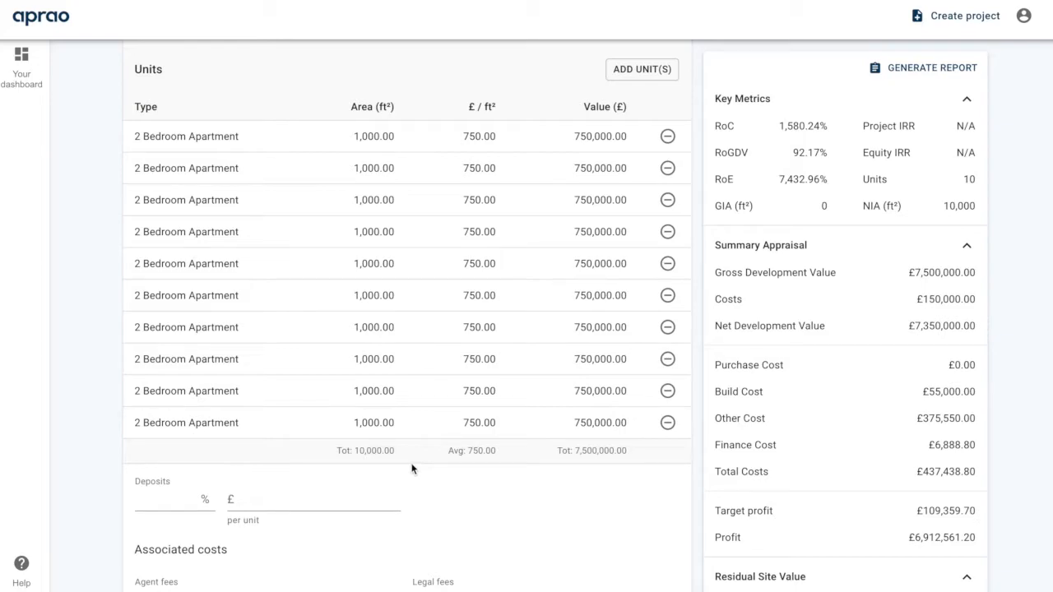
pyautogui.scroll(-3, 412, 469)
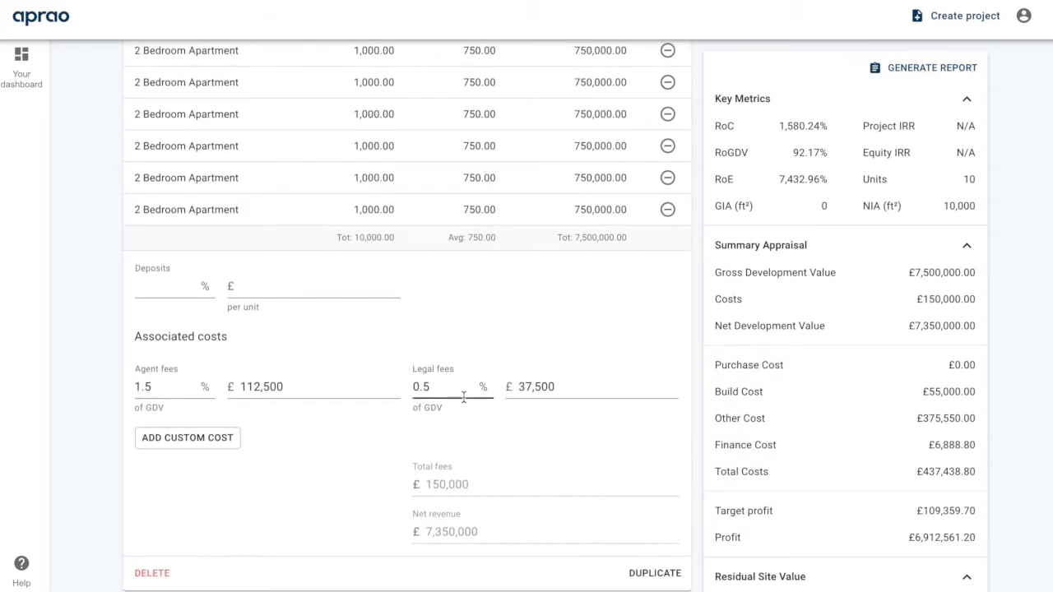
pyautogui.scroll(-1, 463, 397)
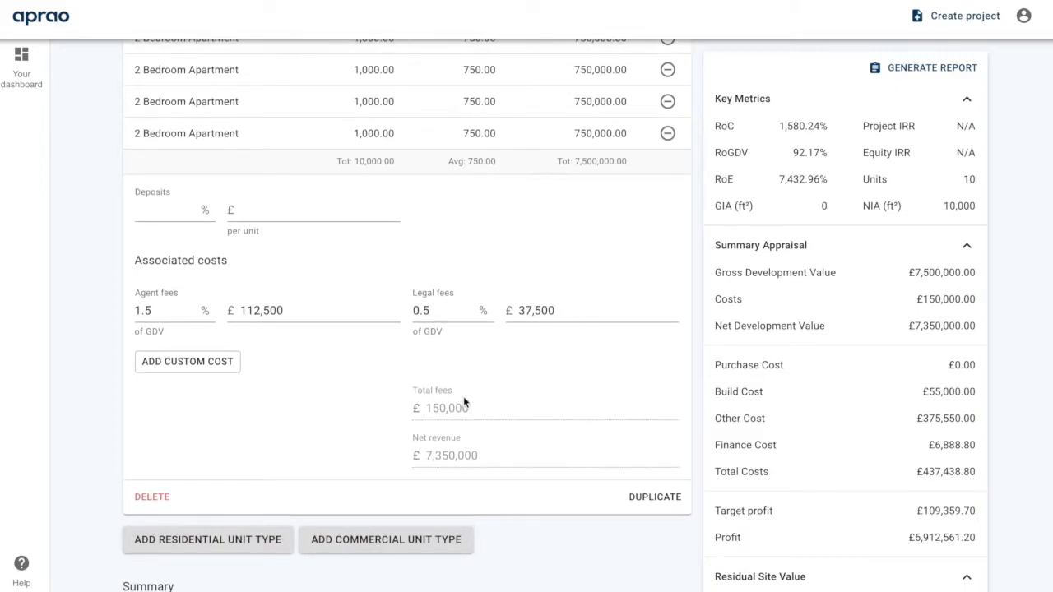
pyautogui.scroll(10, 463, 395)
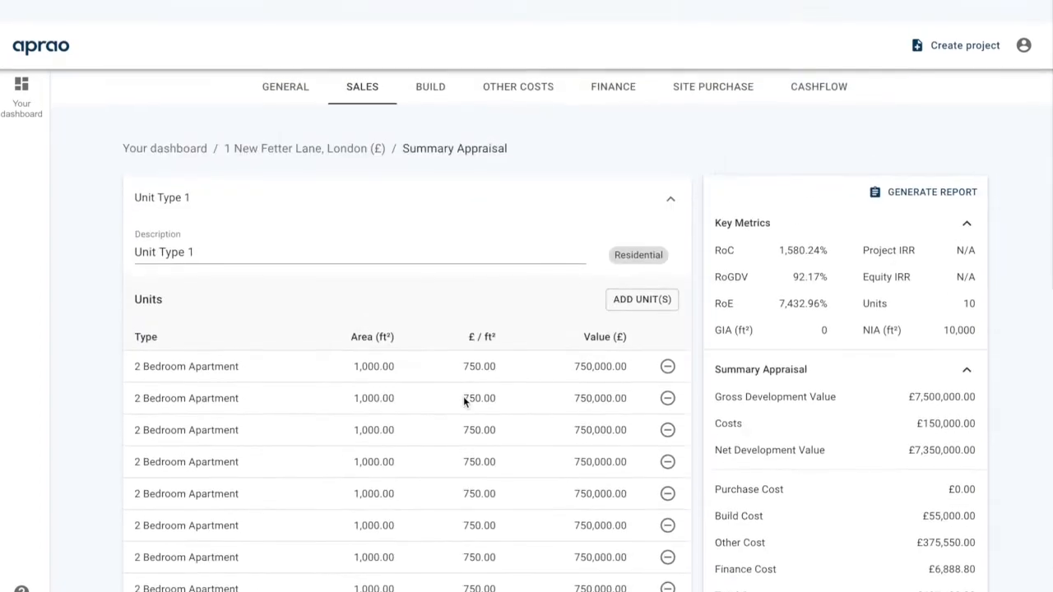
# - Check the preliminary costs in the build section and apply the remaining assignable area to Build Costs
pyautogui.click(438, 66)
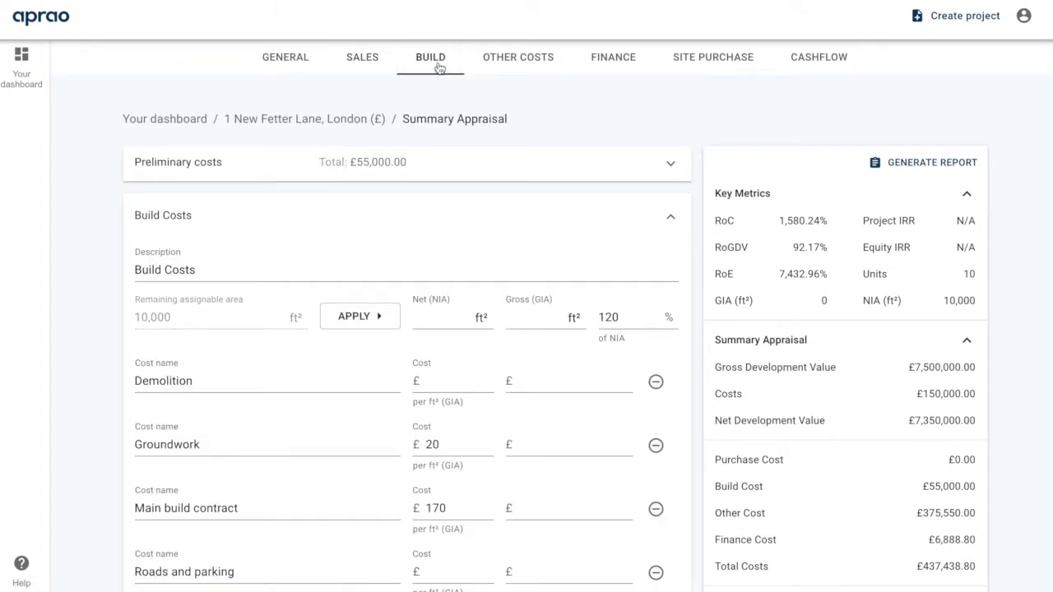
pyautogui.click(429, 168)
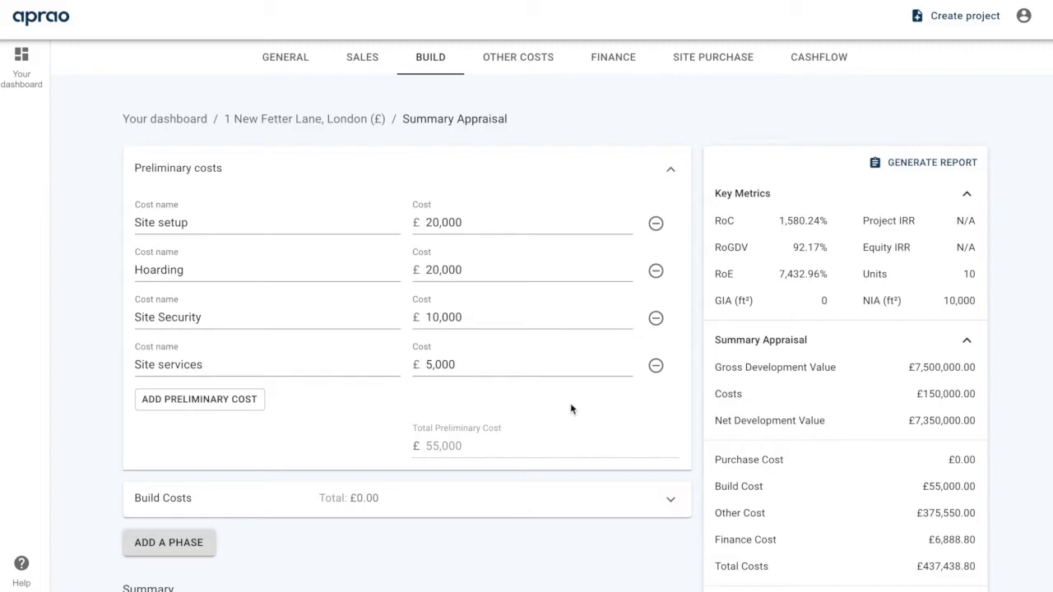
pyautogui.click(520, 498)
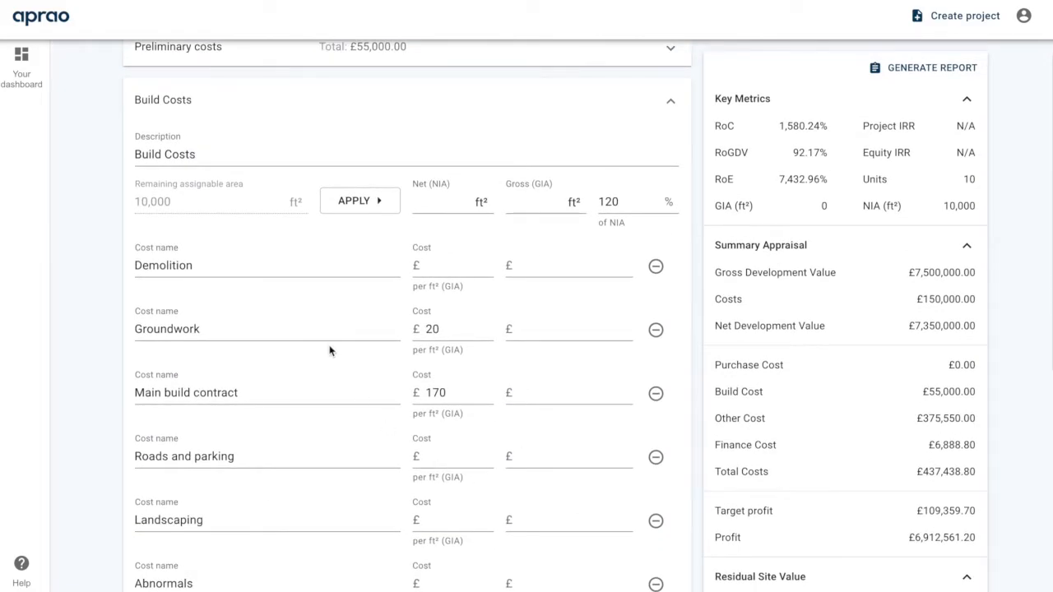
pyautogui.click(371, 201)
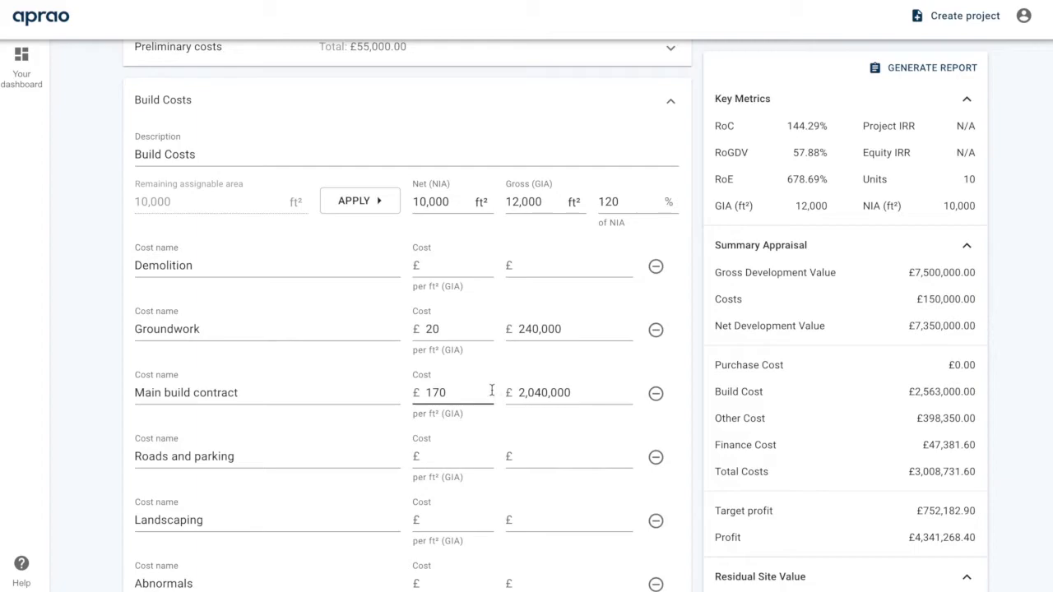
# - Check the main build contract and groundwork costs, and set the total demolition cost to £250,000
pyautogui.scroll(-1, 602, 390)
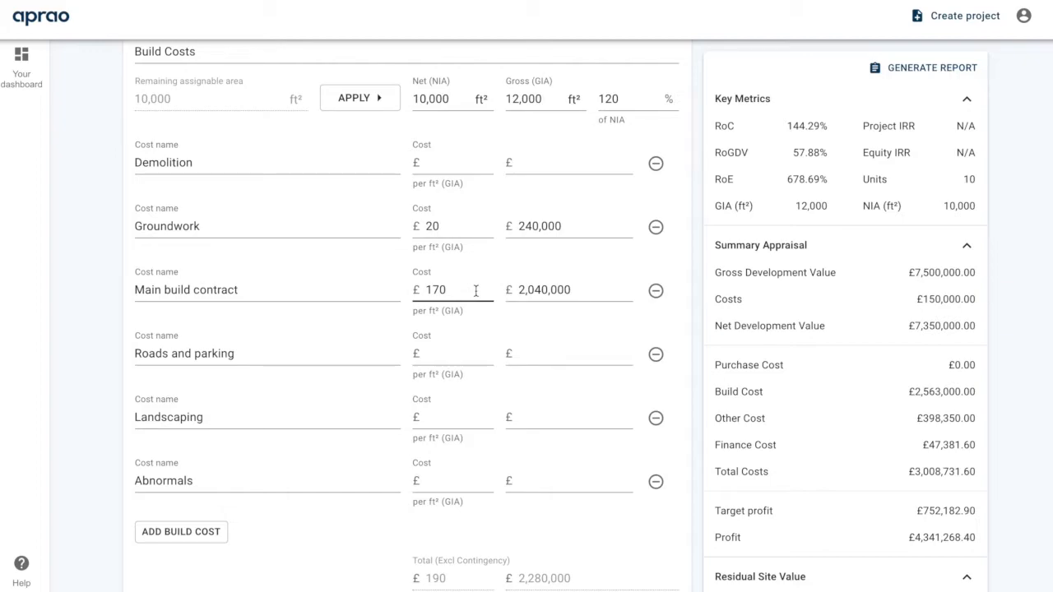
pyautogui.click(476, 290)
pyautogui.click(609, 291)
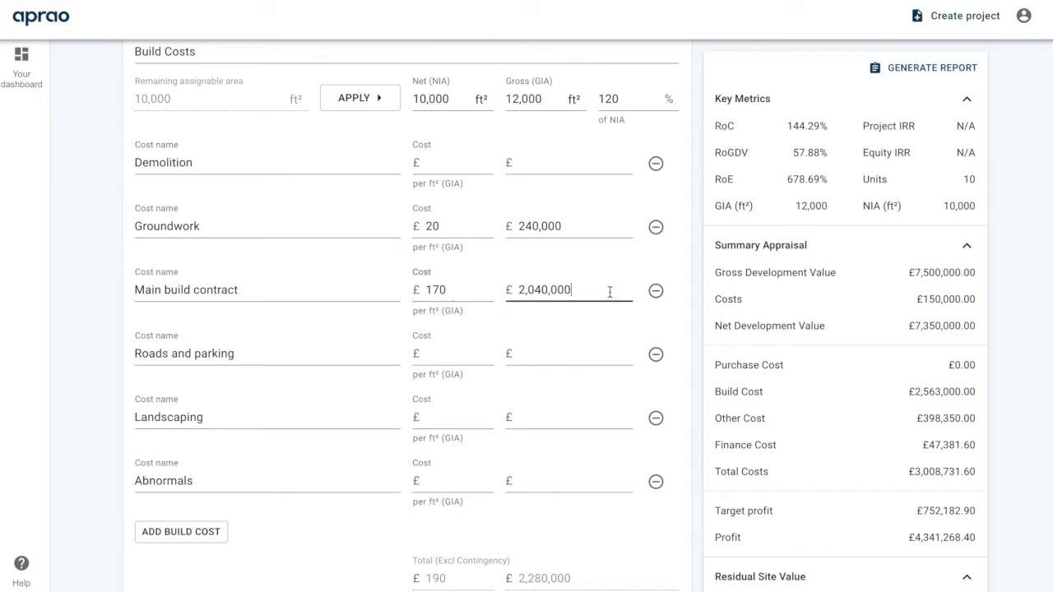
pyautogui.click(582, 224)
pyautogui.click(575, 162)
pyautogui.write('2500000')
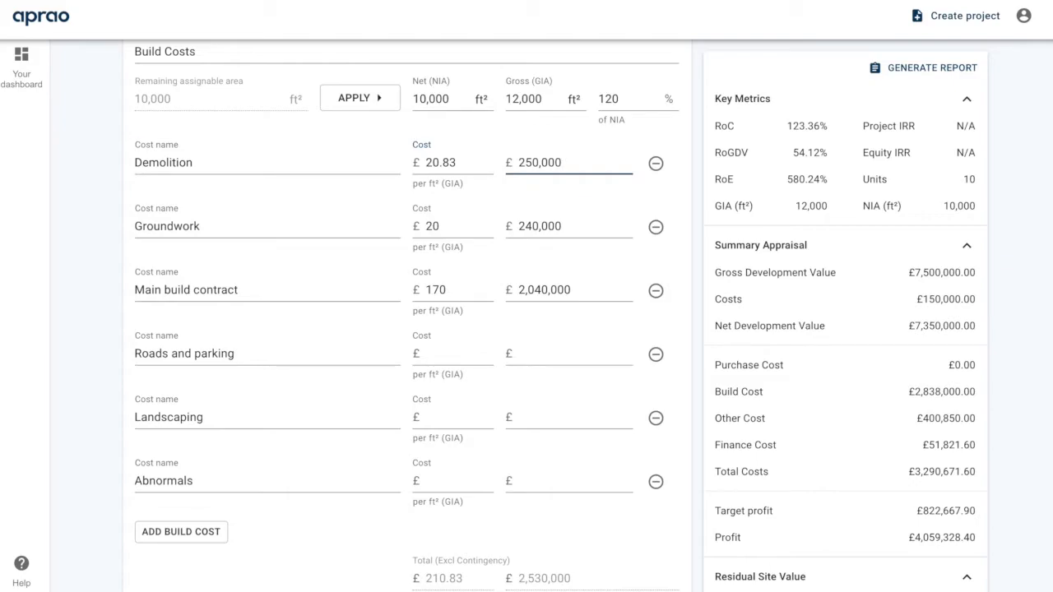
# - Set the total build costs to £50,000 for roads and parking, £25,000 for landscaping and £50,000 for abnormals
pyautogui.click(545, 355)
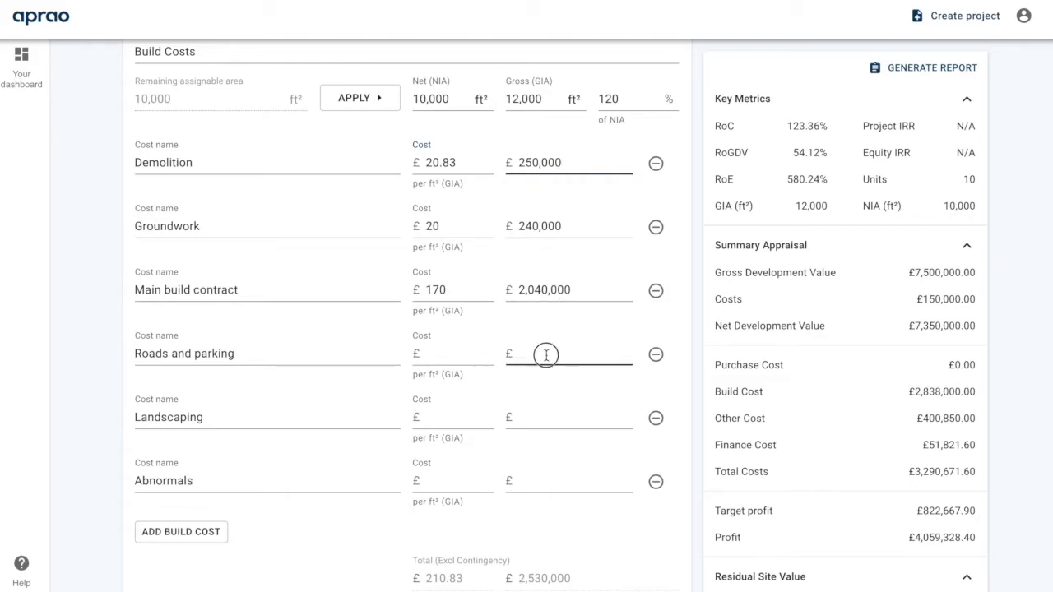
pyautogui.write('500000')
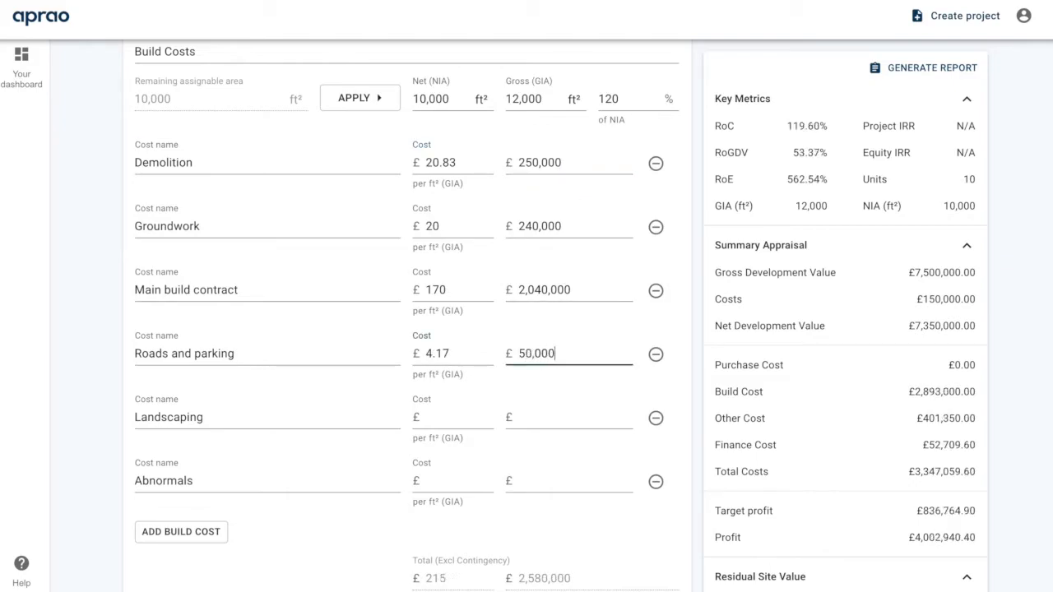
pyautogui.click(566, 423)
pyautogui.write('25,000')
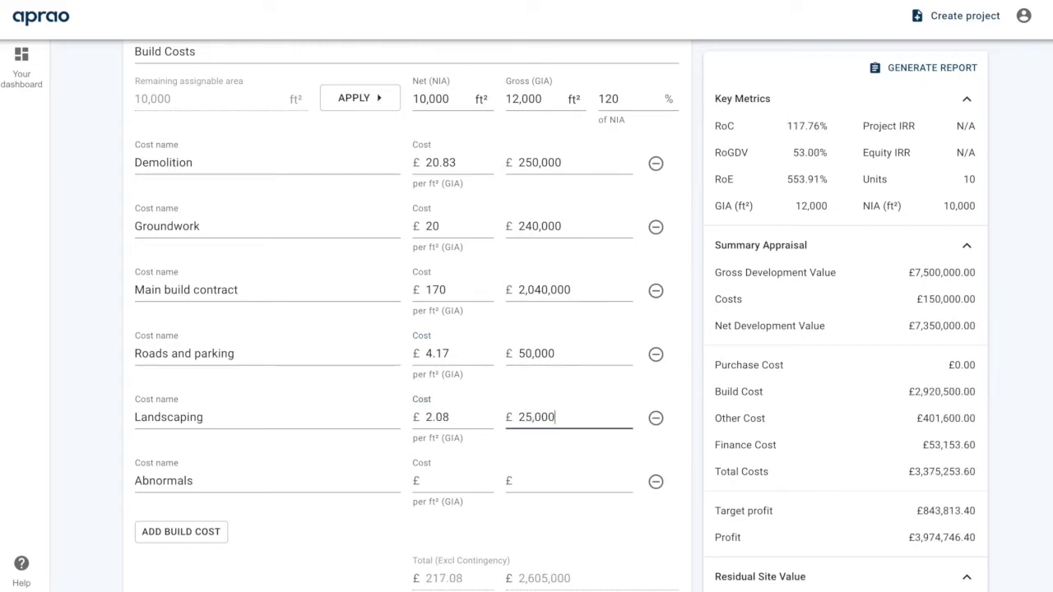
pyautogui.click(578, 483)
pyautogui.write('50000')
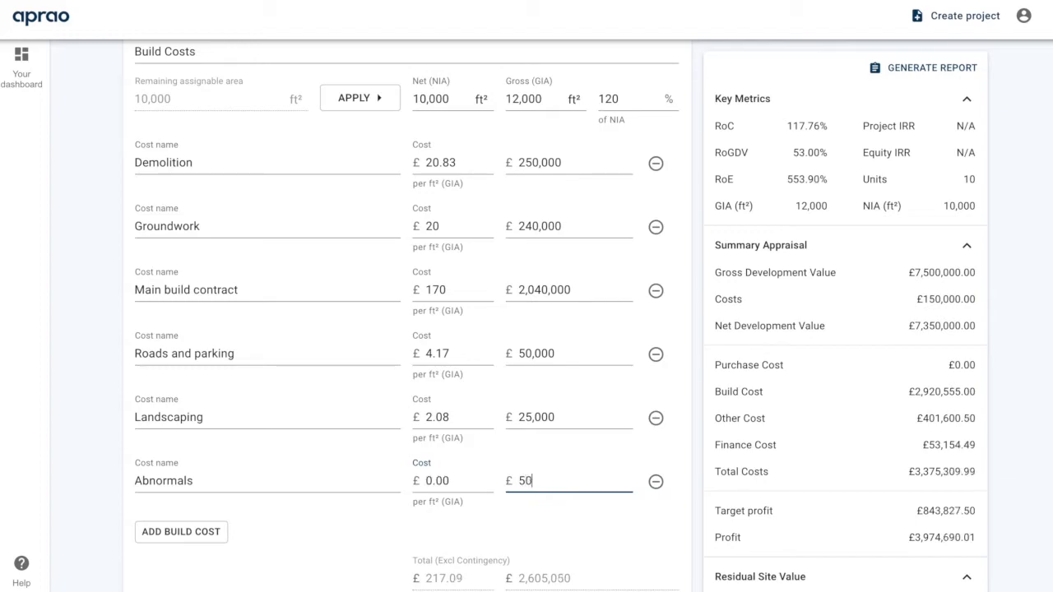
# - Confirm the abnormals cost and check the contingency and totals for the build costs
pyautogui.click(636, 557)
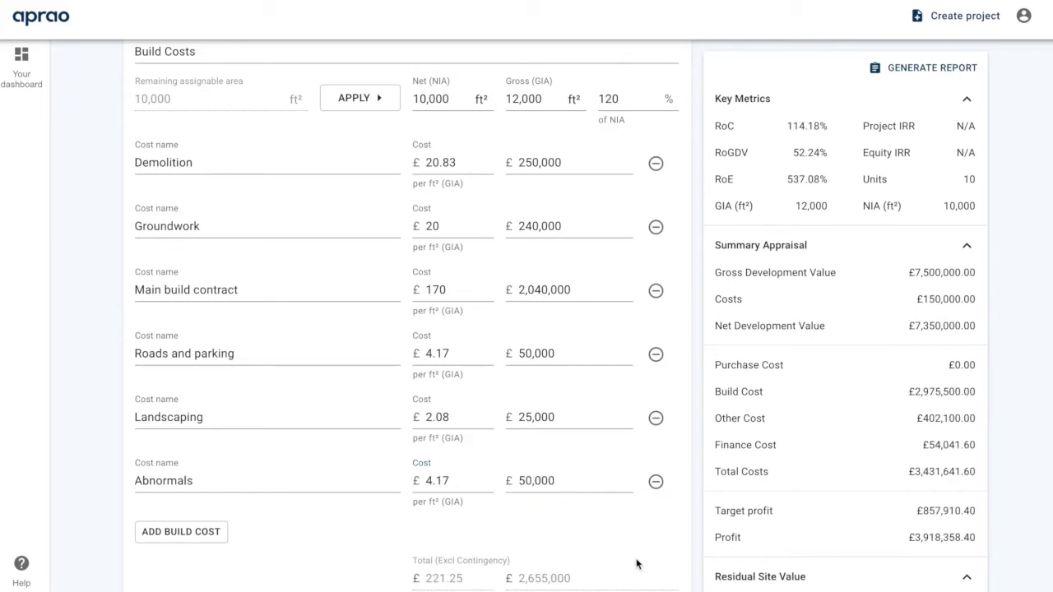
pyautogui.scroll(-3, 634, 564)
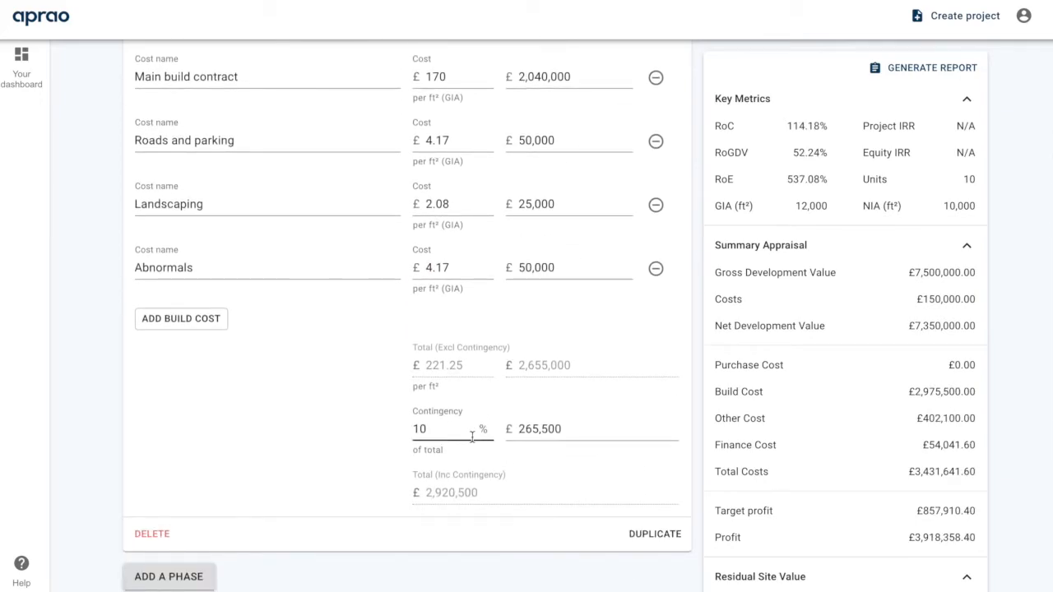
pyautogui.scroll(5, 472, 437)
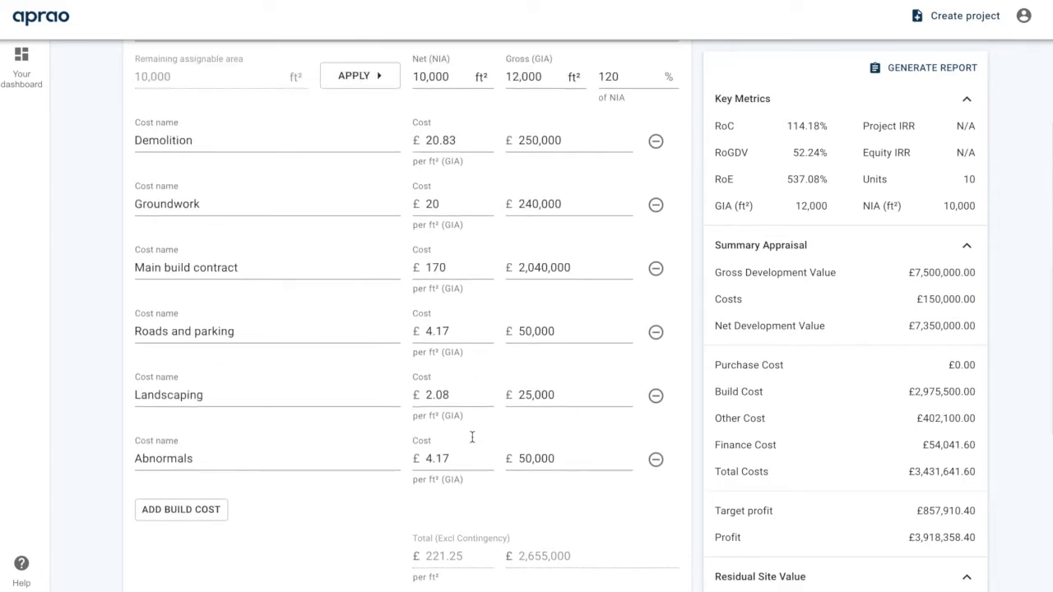
pyautogui.click(431, 226)
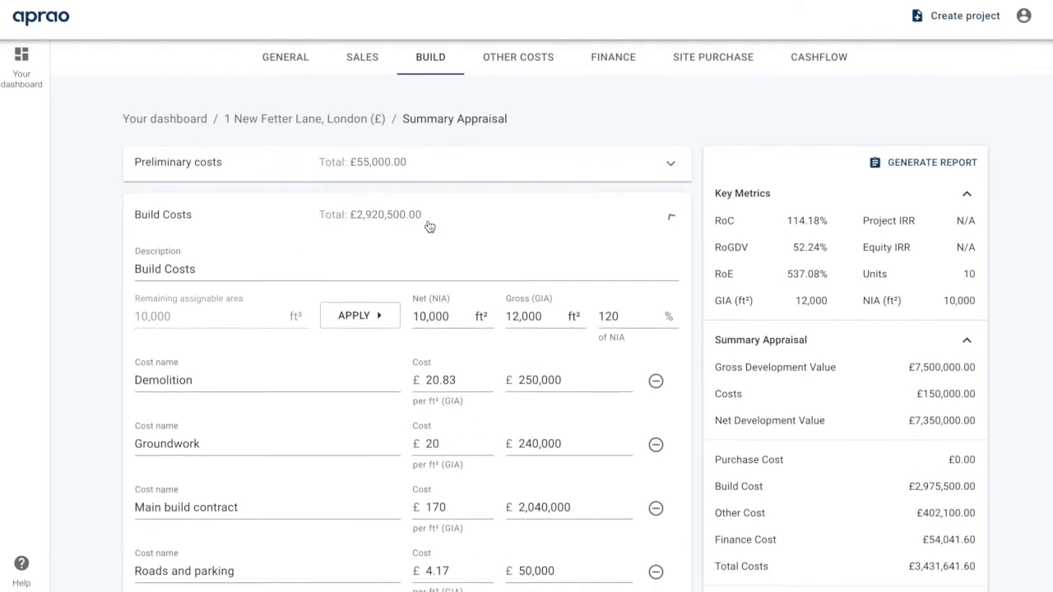
# - Review the professional fees in the other costs section, from architect to building control
pyautogui.click(518, 59)
pyautogui.click(433, 169)
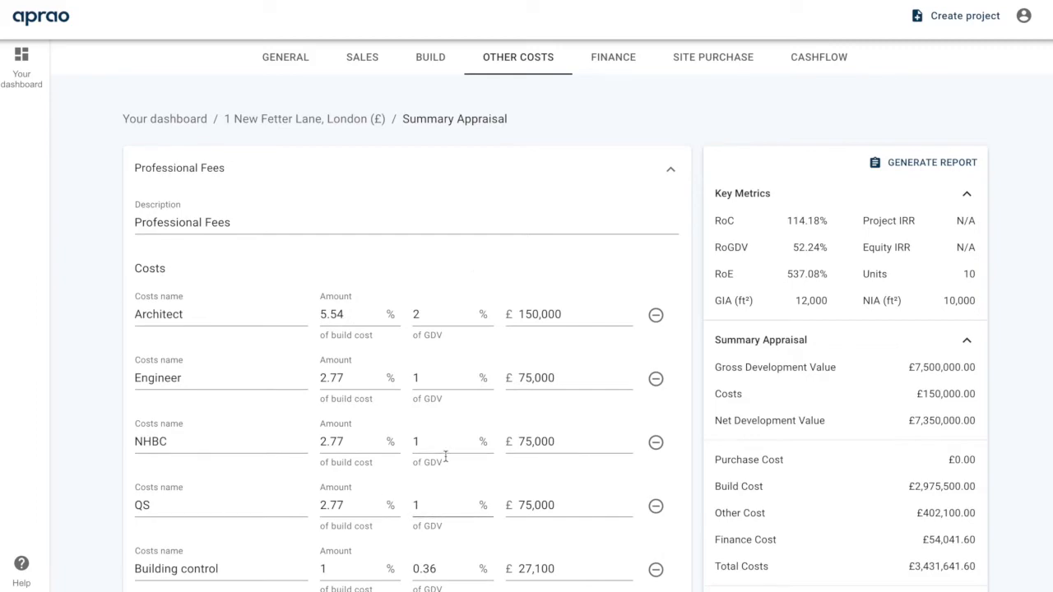
pyautogui.scroll(-1, 695, 316)
pyautogui.scroll(-1, 698, 362)
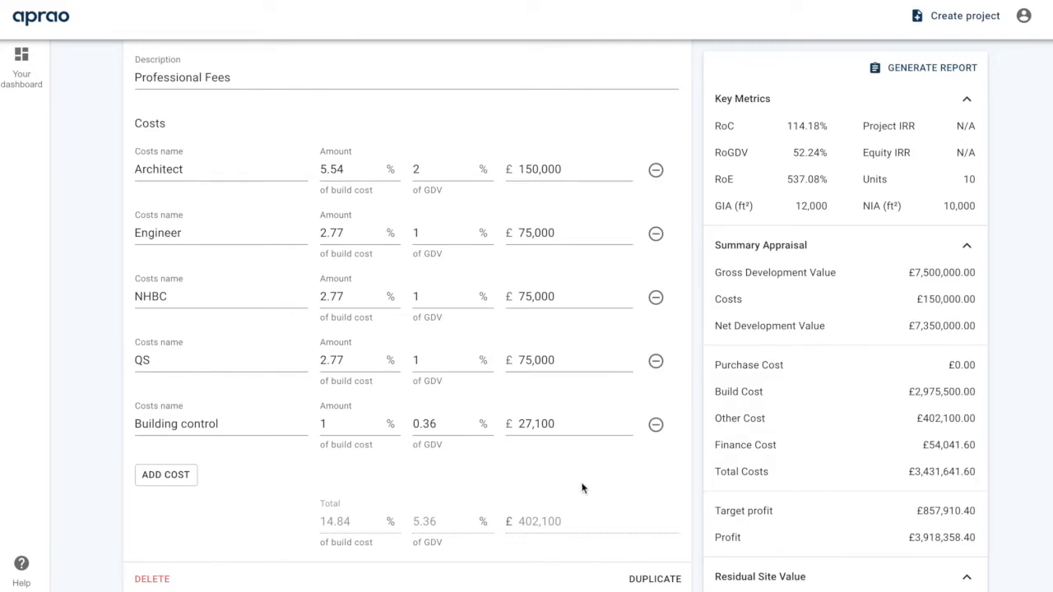
pyautogui.scroll(1, 438, 105)
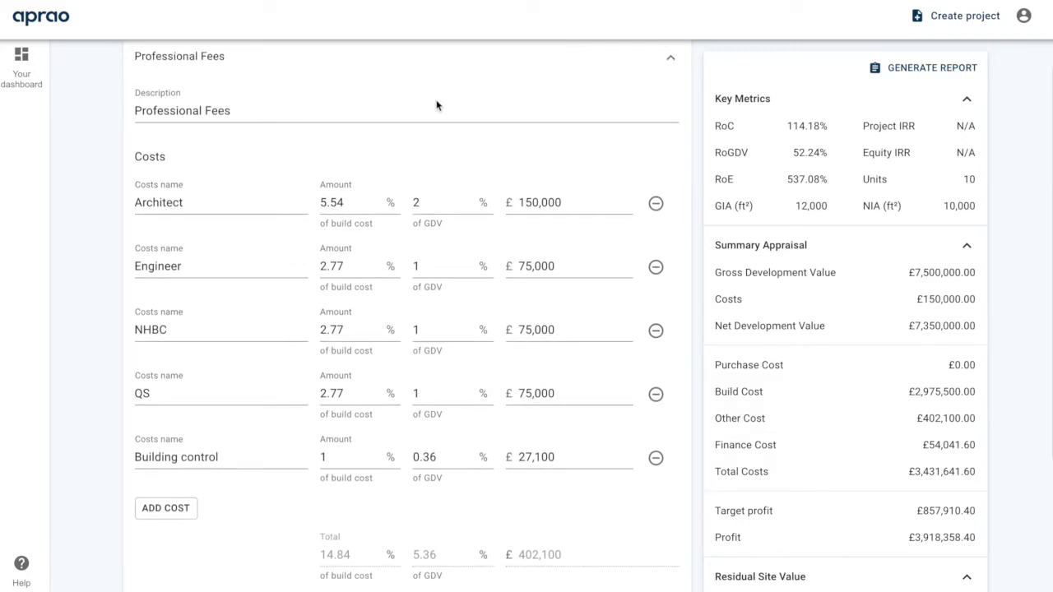
pyautogui.scroll(1, 437, 99)
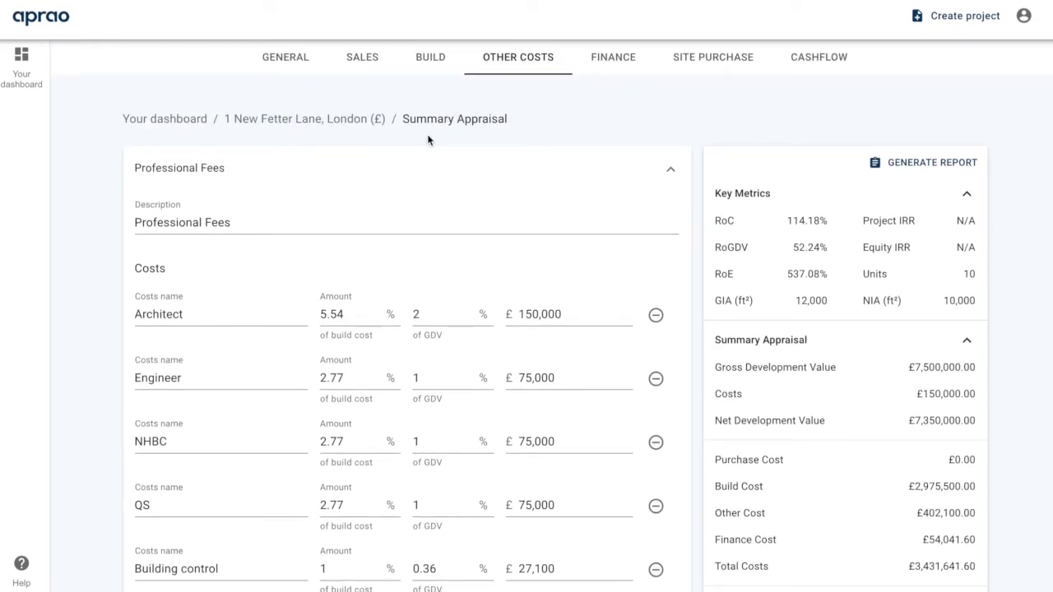
# - Set the Senior Debt loan term to 18 months in the finance section
pyautogui.click(627, 68)
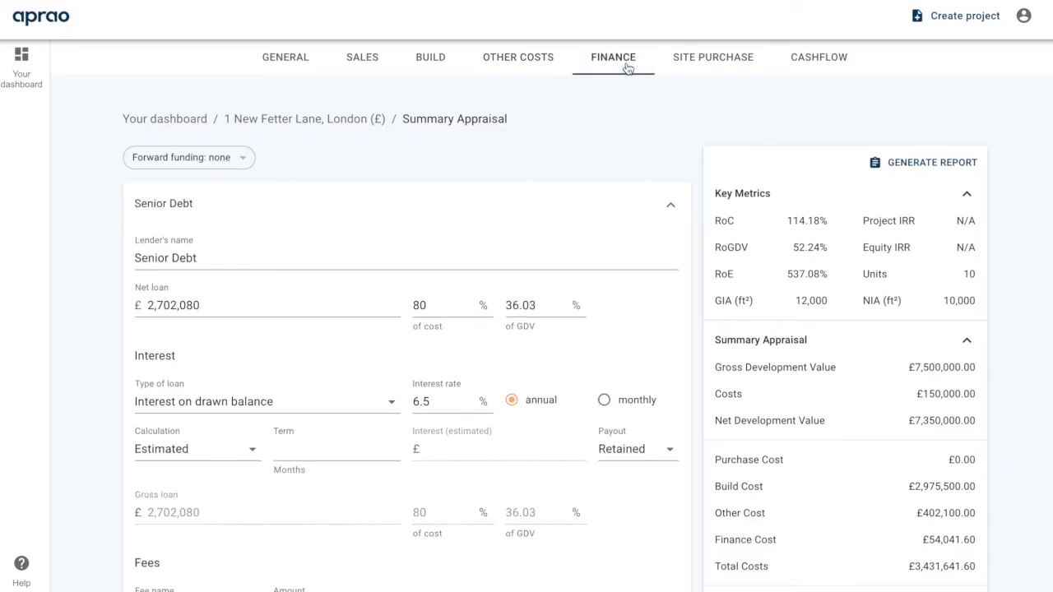
pyautogui.scroll(-2, 668, 323)
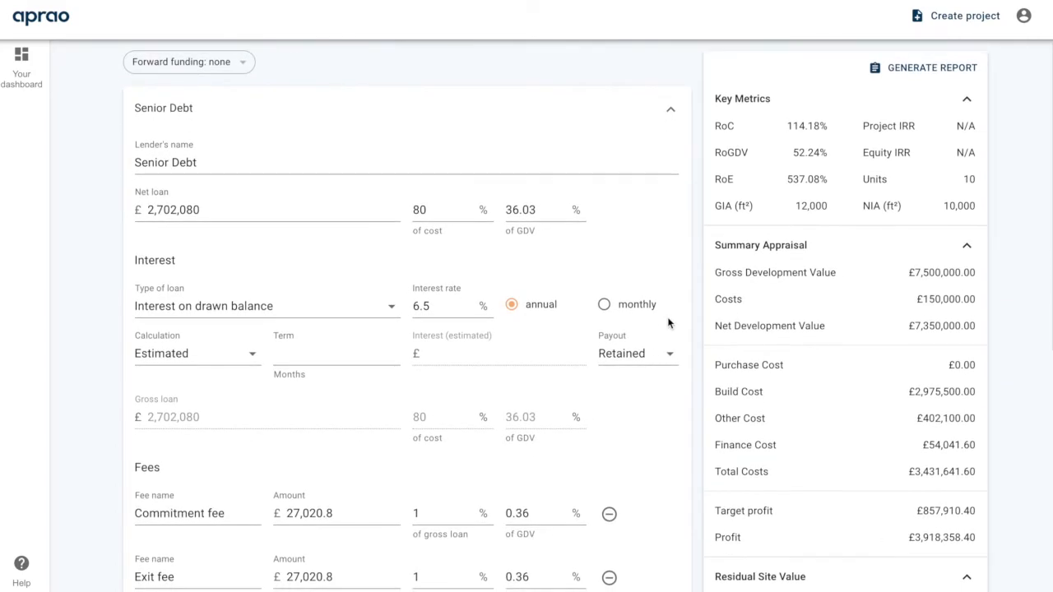
pyautogui.scroll(-1, 668, 324)
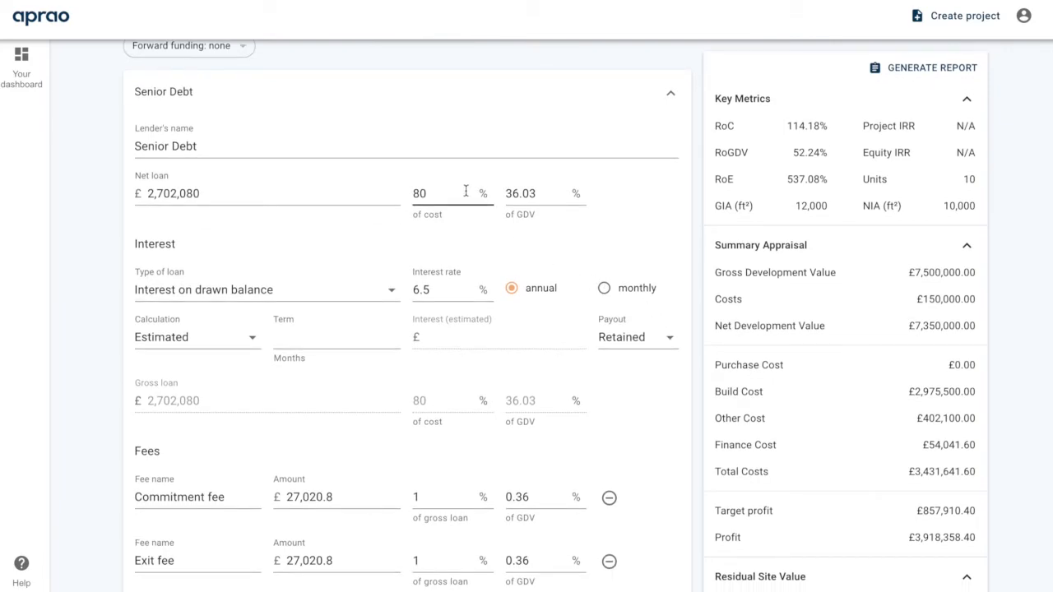
pyautogui.click(341, 341)
pyautogui.write('18')
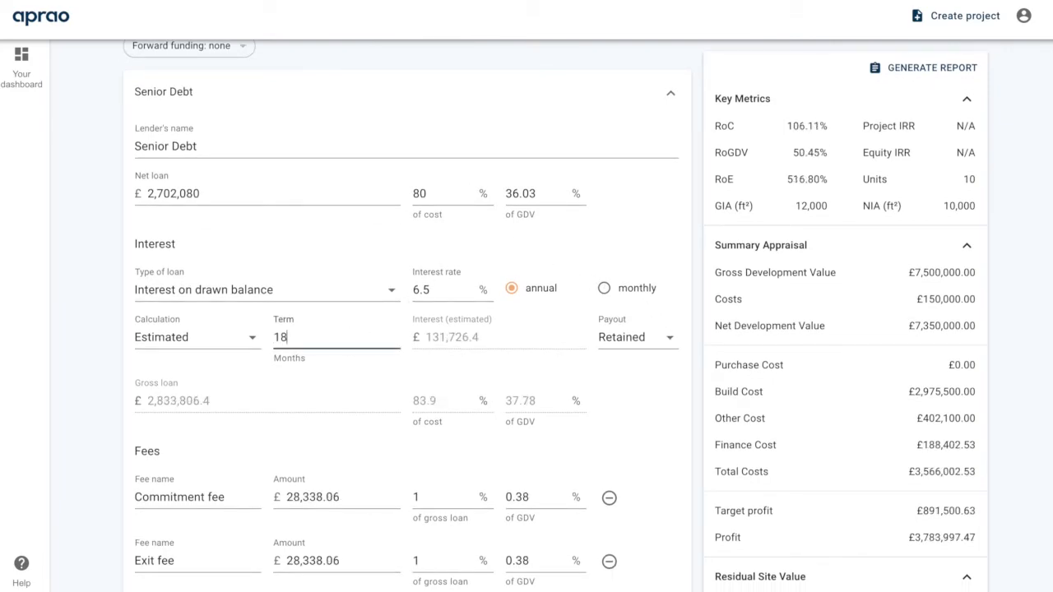
pyautogui.click(376, 374)
# - Check the Senior Debt commitment and exit fees and the estimated total lender cost
pyautogui.scroll(-3, 376, 376)
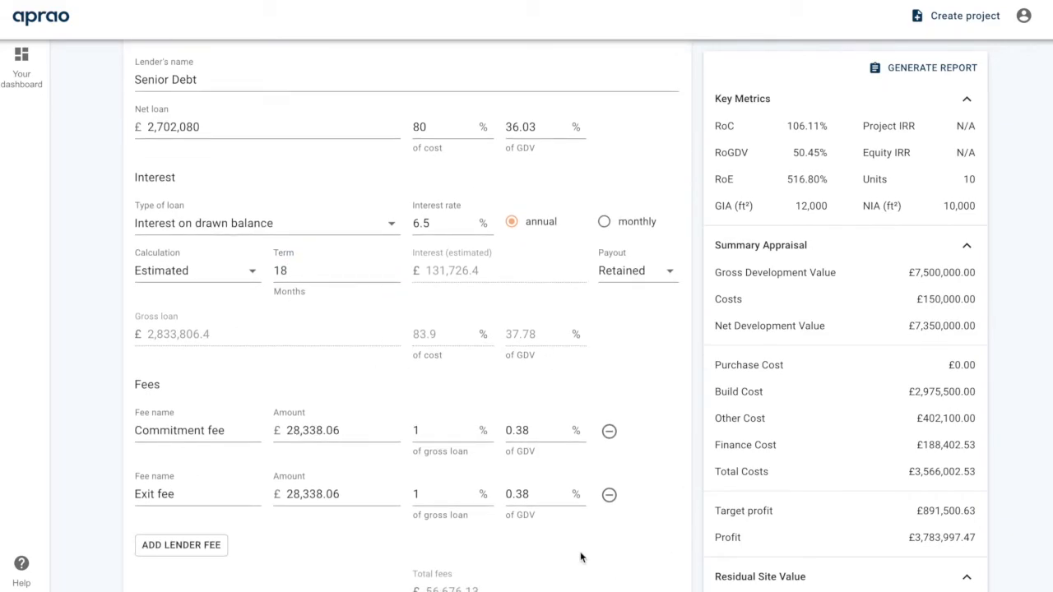
pyautogui.scroll(-3, 580, 551)
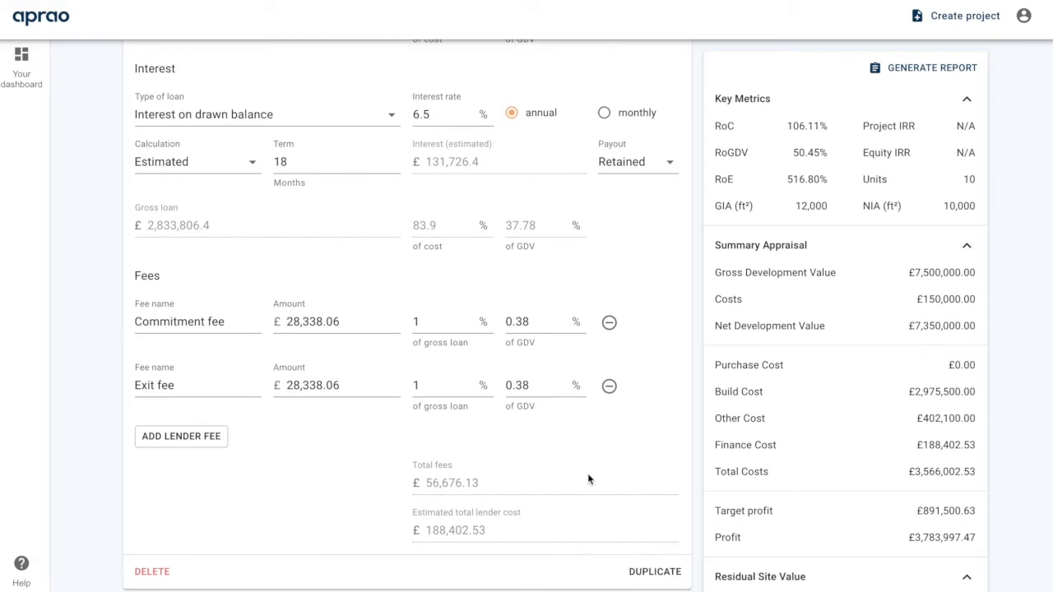
pyautogui.scroll(5, 588, 480)
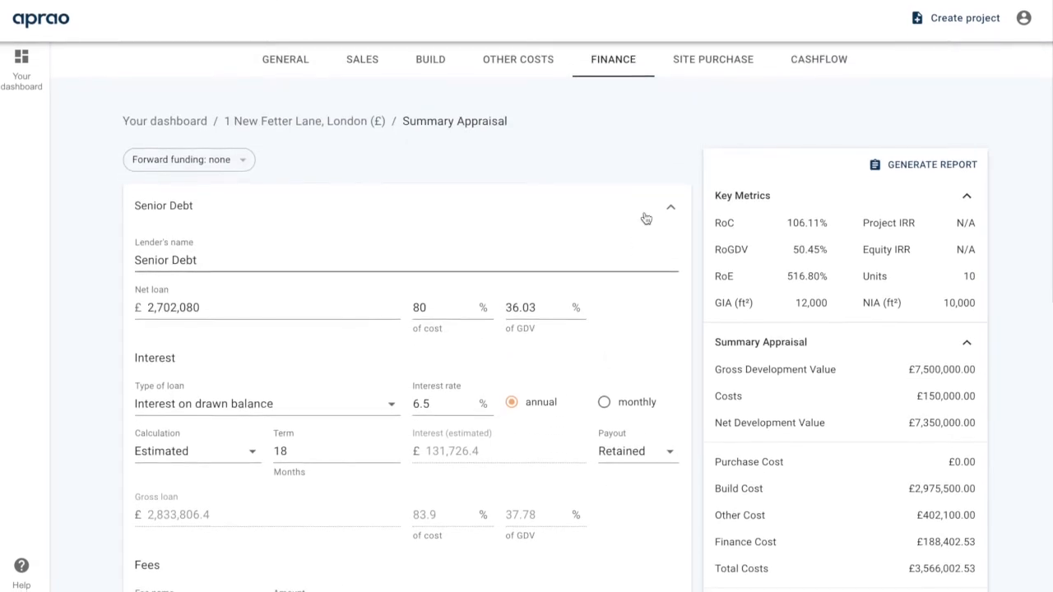
# - In the site purchase section, collapse the Summary Appraisal and Key Metrics and open the residual site value's target return for editing
pyautogui.click(715, 61)
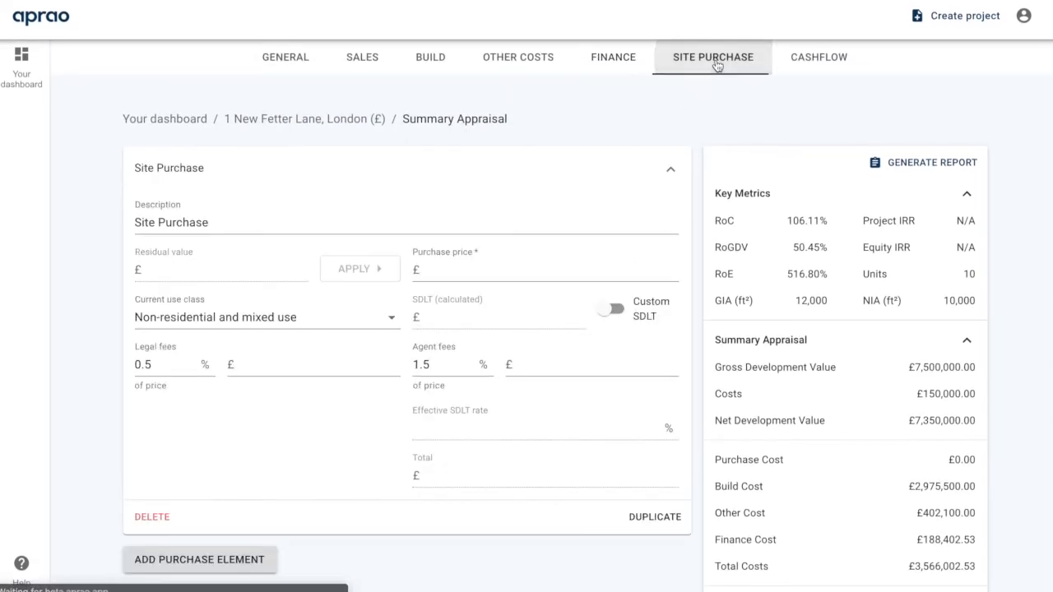
pyautogui.click(761, 342)
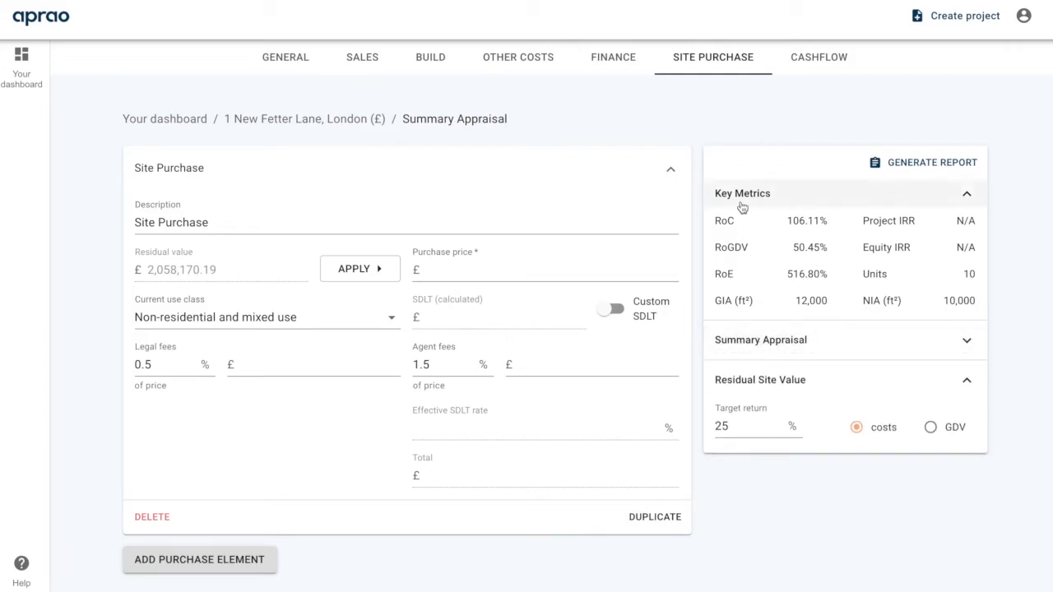
pyautogui.click(741, 203)
pyautogui.click(749, 321)
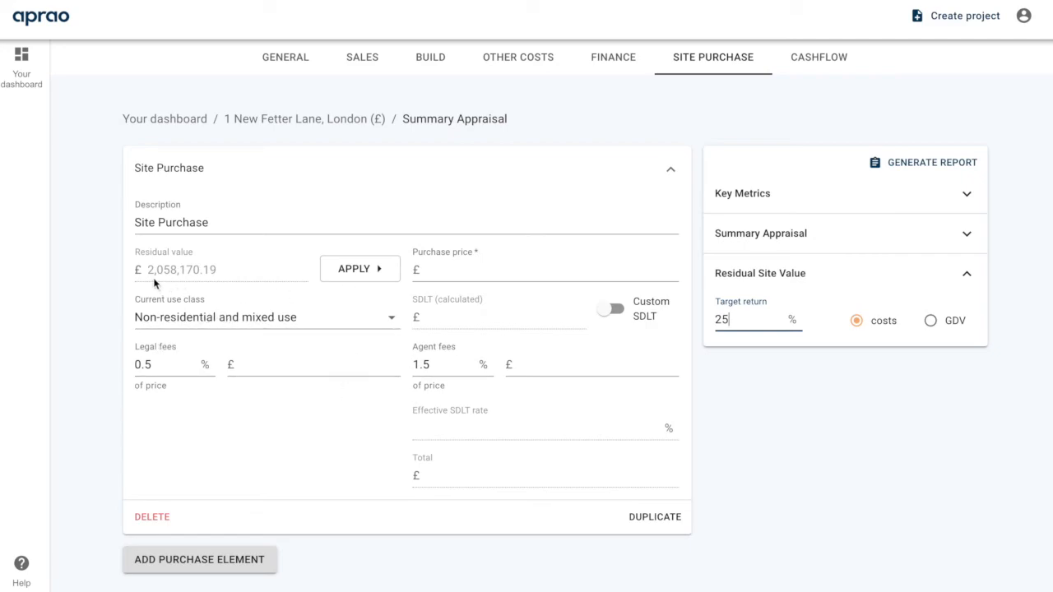
# - Apply the residual value as the site's purchase price and check the RoC in the expanded Key Metrics
pyautogui.click(340, 277)
pyautogui.click(410, 278)
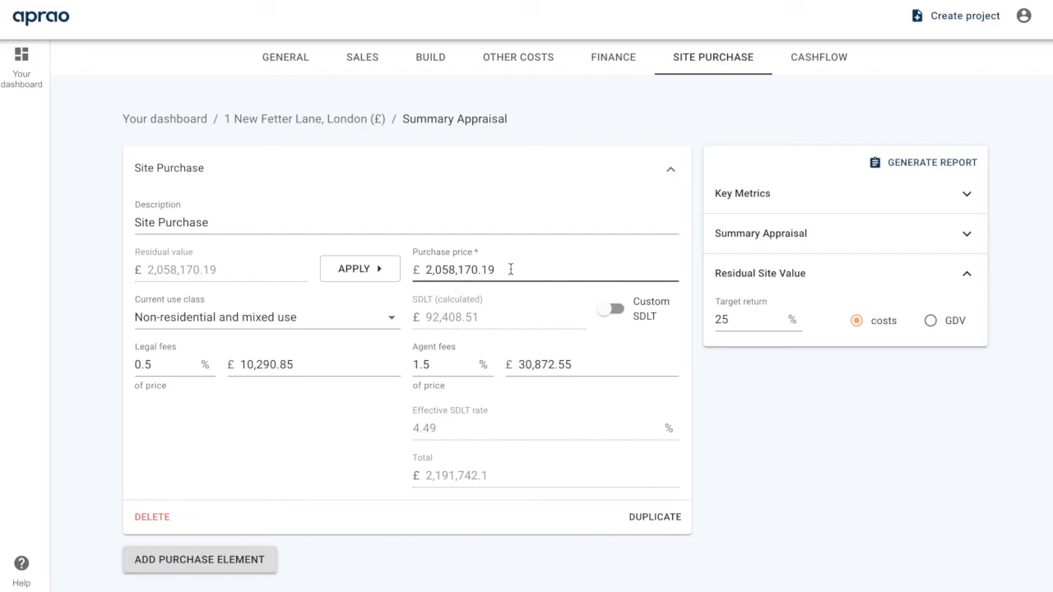
pyautogui.click(754, 200)
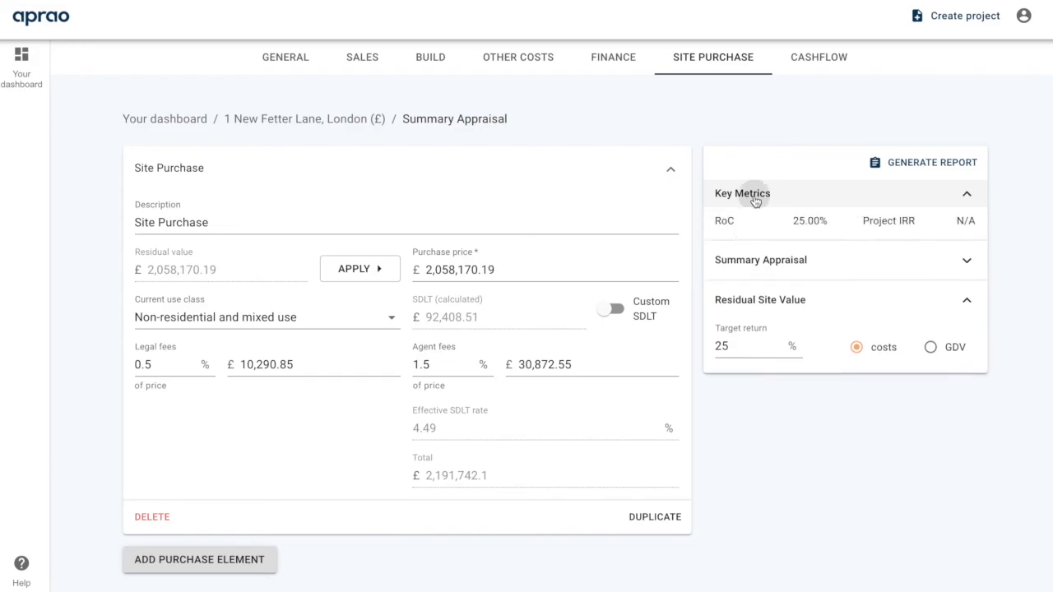
pyautogui.moveTo(793, 221); pyautogui.dragTo(825, 221)
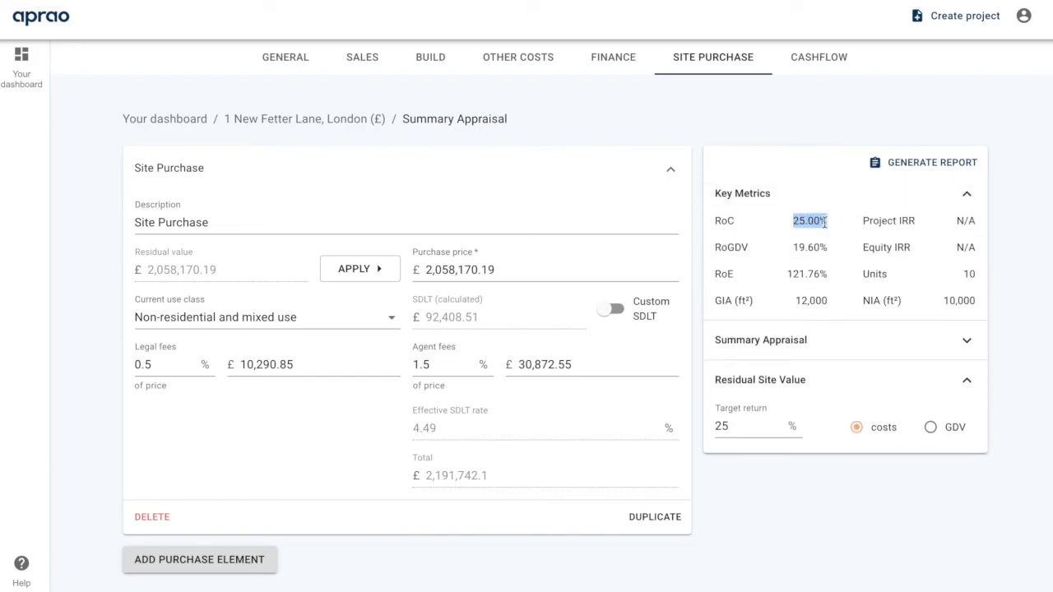
# - Generate the appraisal report and review its summary, purchase, build, other and finance cost sections
pyautogui.click(903, 171)
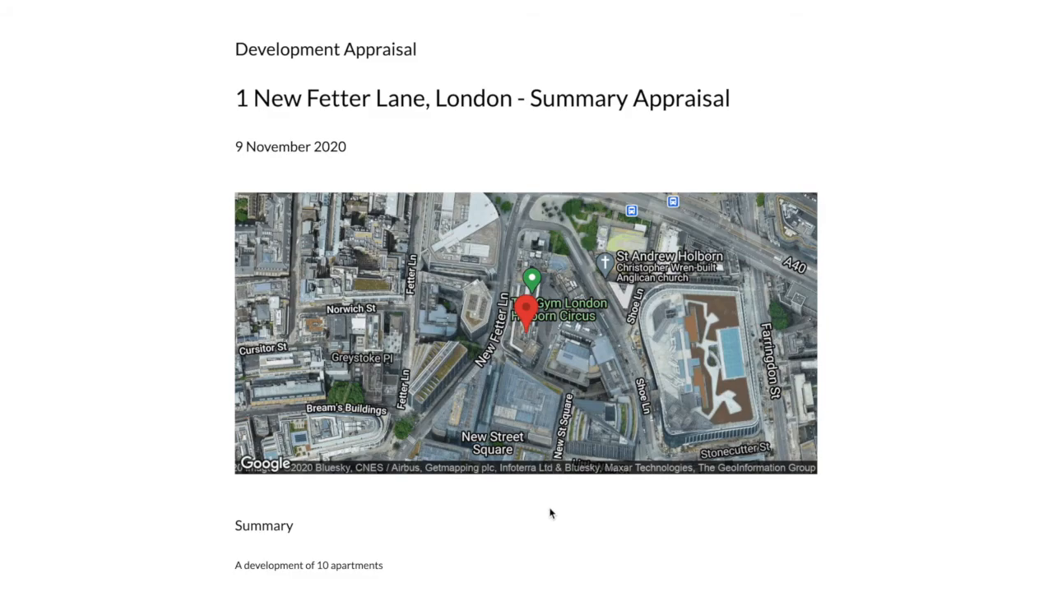
pyautogui.scroll(-1, 550, 513)
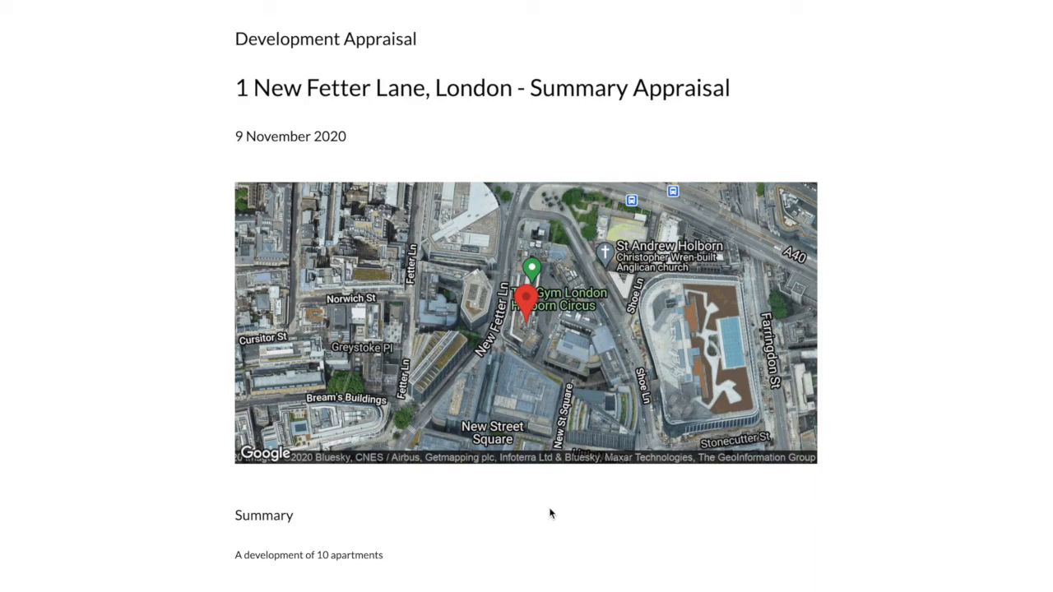
pyautogui.scroll(-10, 551, 513)
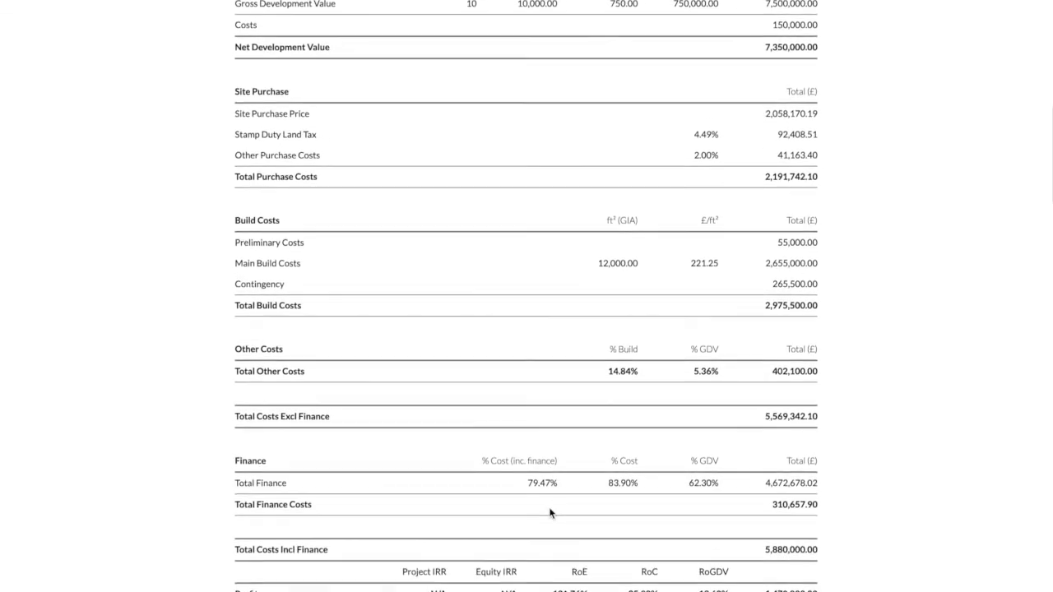
pyautogui.scroll(10, 551, 514)
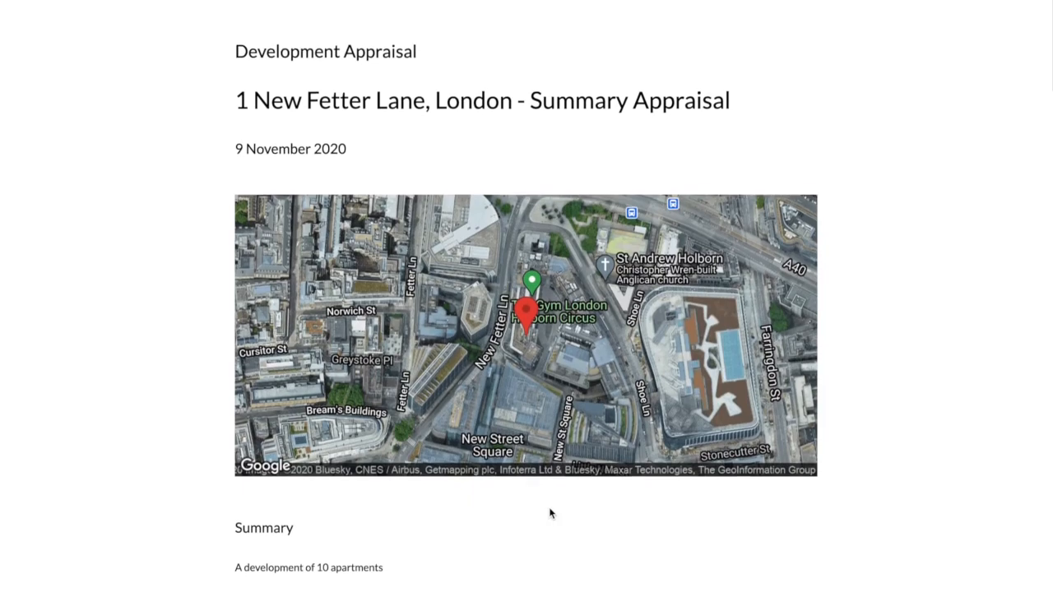